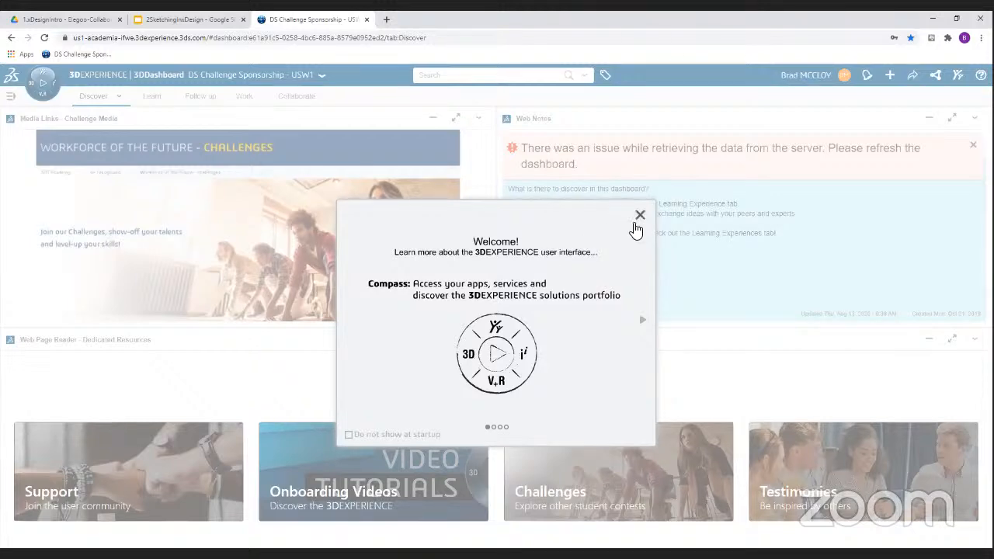
Dismiss the welcome message and open the xDesign app, leaving the apps list closed.
click(640, 216)
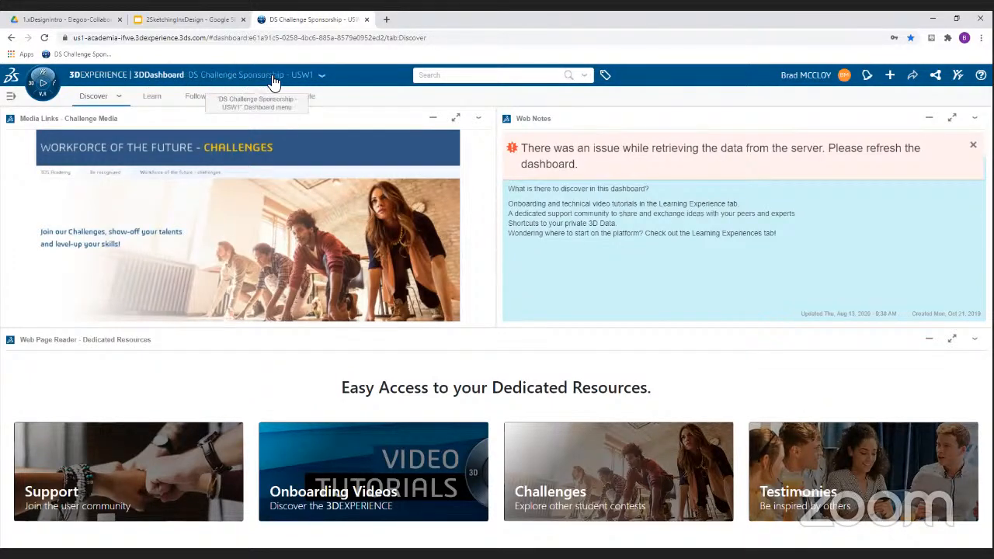
click(46, 90)
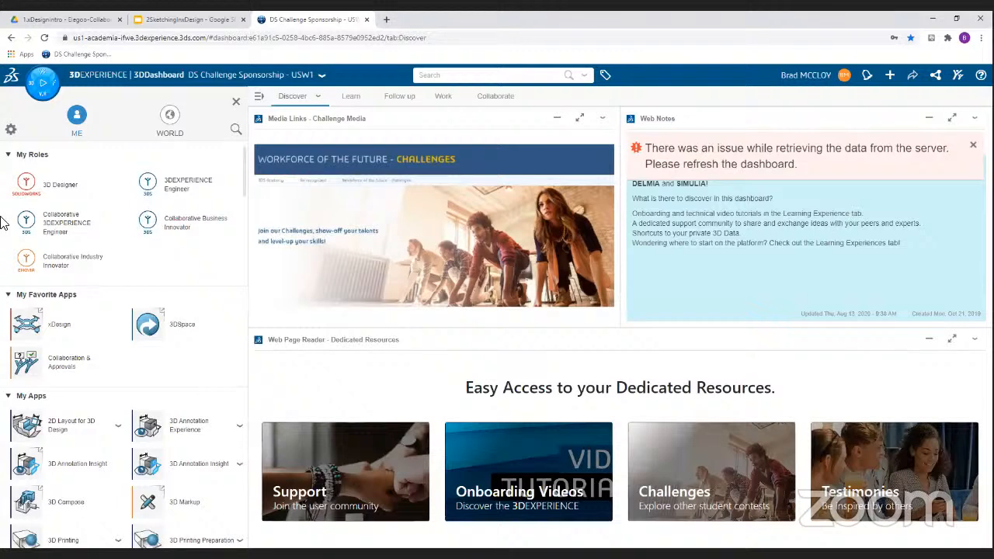
click(62, 330)
click(236, 130)
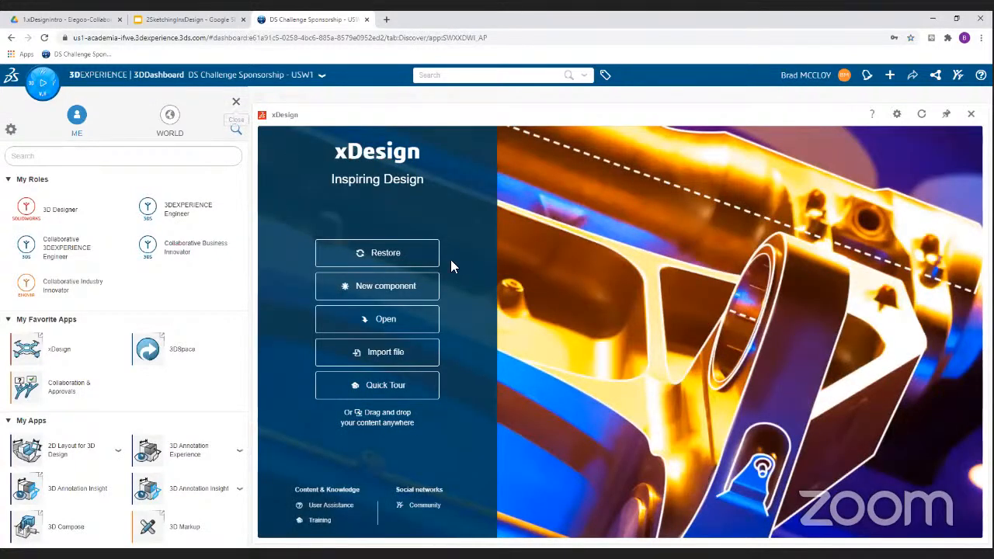
click(238, 105)
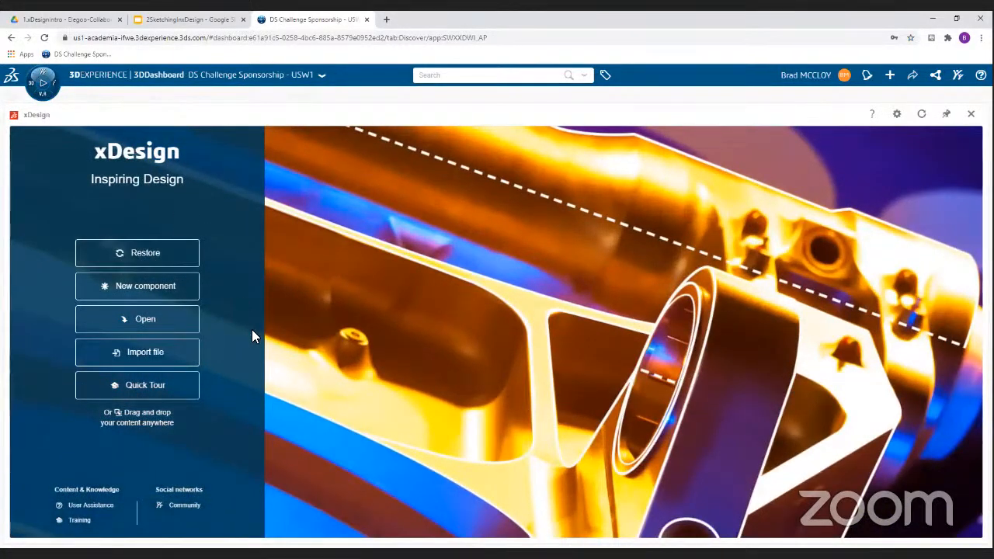
Create a new component named WorkshopWrench in the Elegoo Workshops location.
click(150, 287)
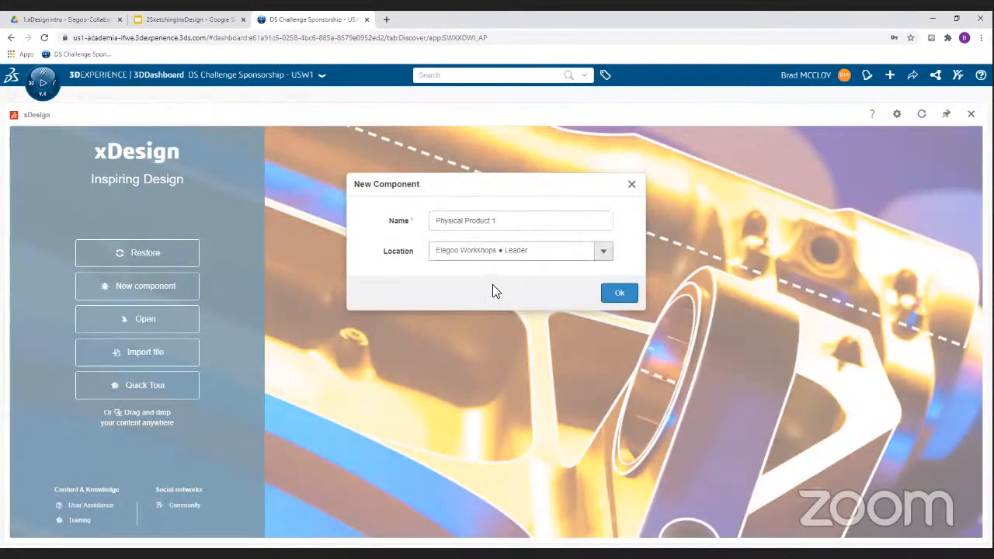
click(603, 253)
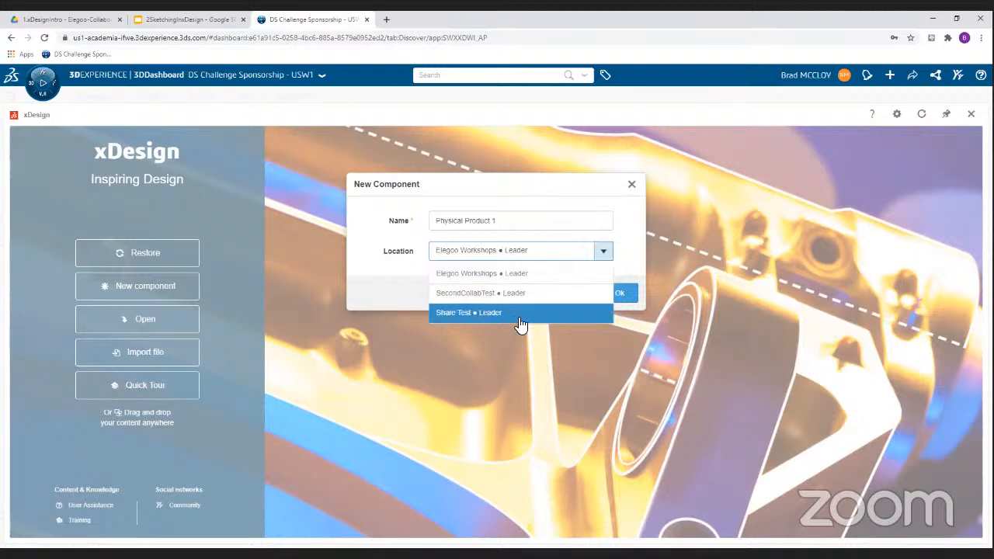
click(528, 281)
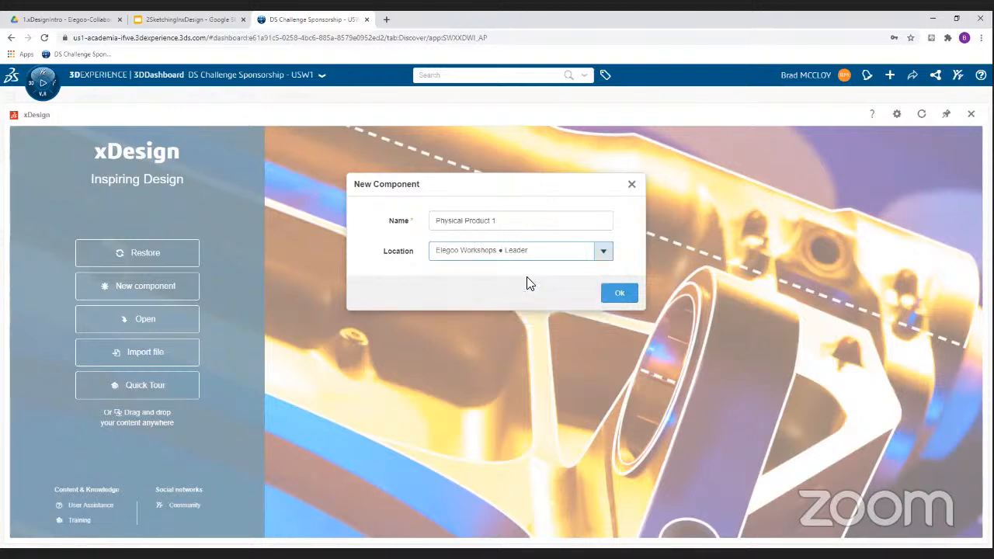
click(510, 221)
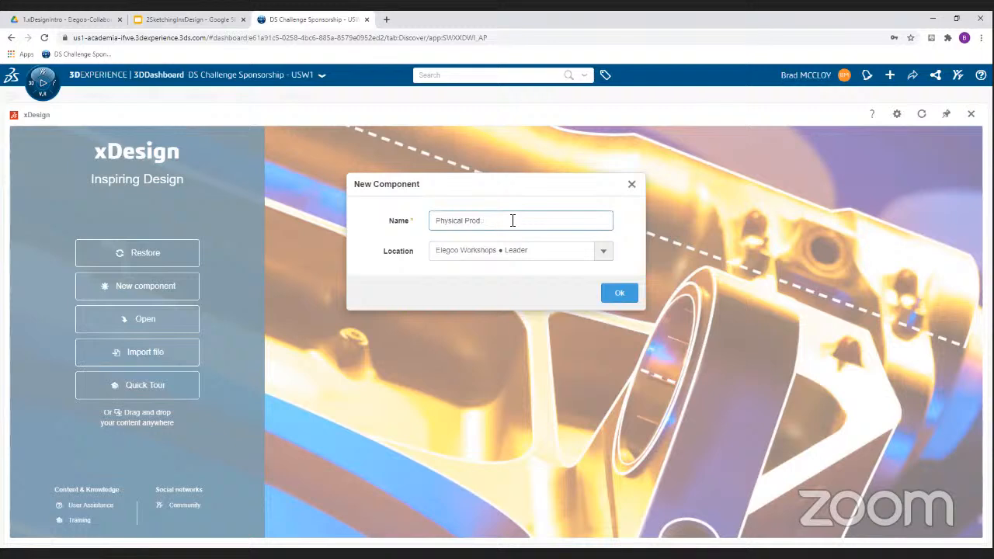
key(BackSpace)
key(BackSpace)
key(BackSpace)
key(BackSpace)
key(BackSpace)
key(BackSpace)
key(BackSpace)
key(BackSpace)
key(BackSpace)
key(BackSpace)
key(BackSpace)
key(BackSpace)
key(BackSpace)
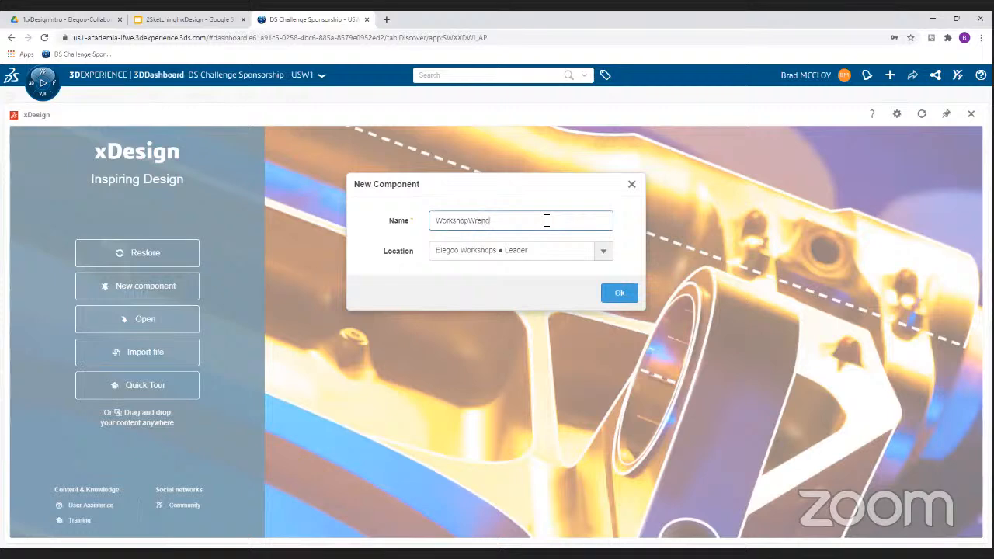
key(Return)
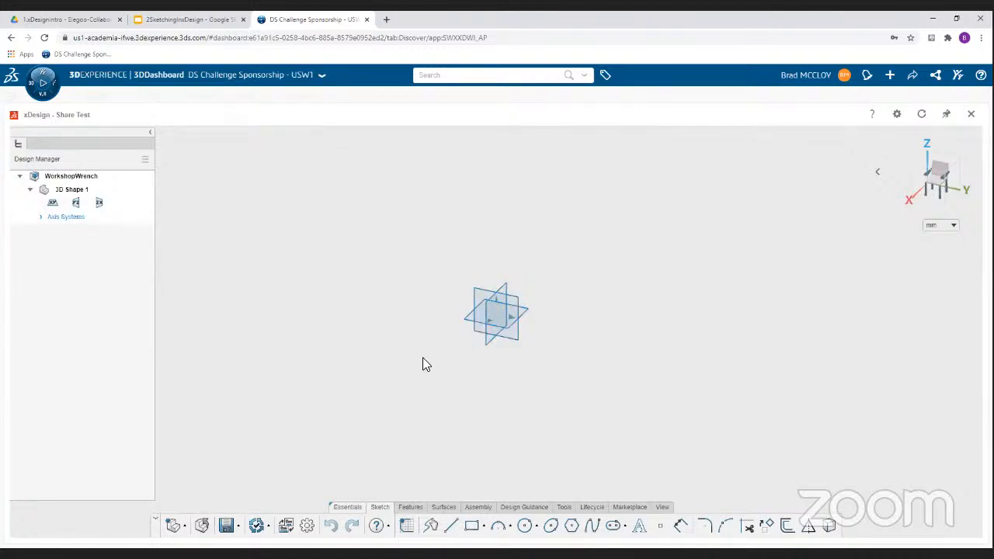
Start a sketch on the XY plane and draw a circle about 180 mm in diameter centred on the origin.
click(472, 311)
click(526, 530)
click(469, 325)
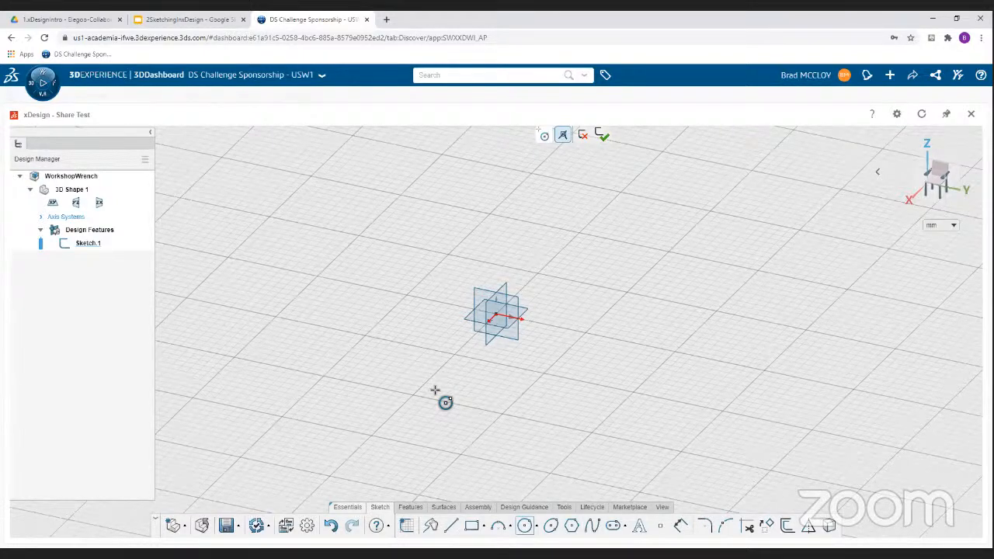
key(n)
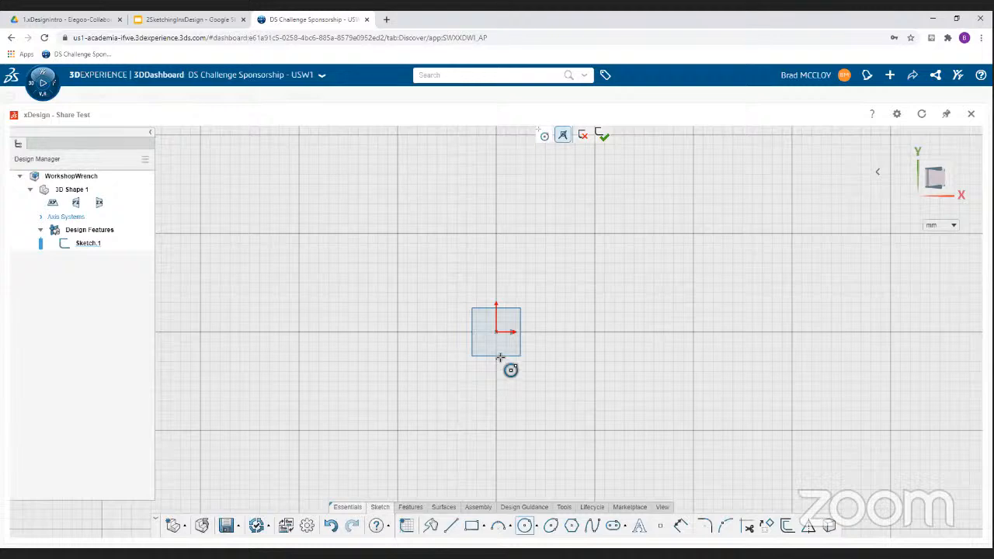
click(525, 532)
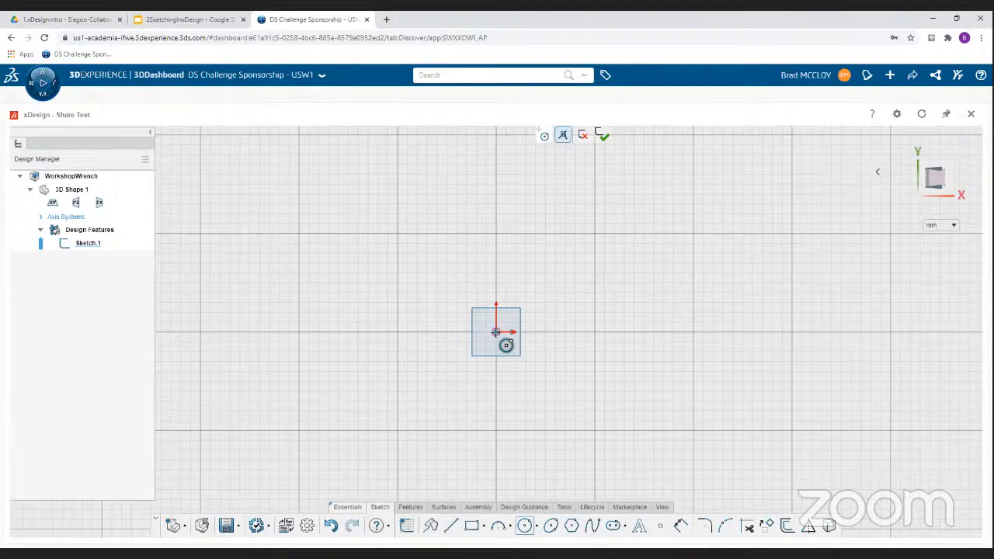
click(496, 333)
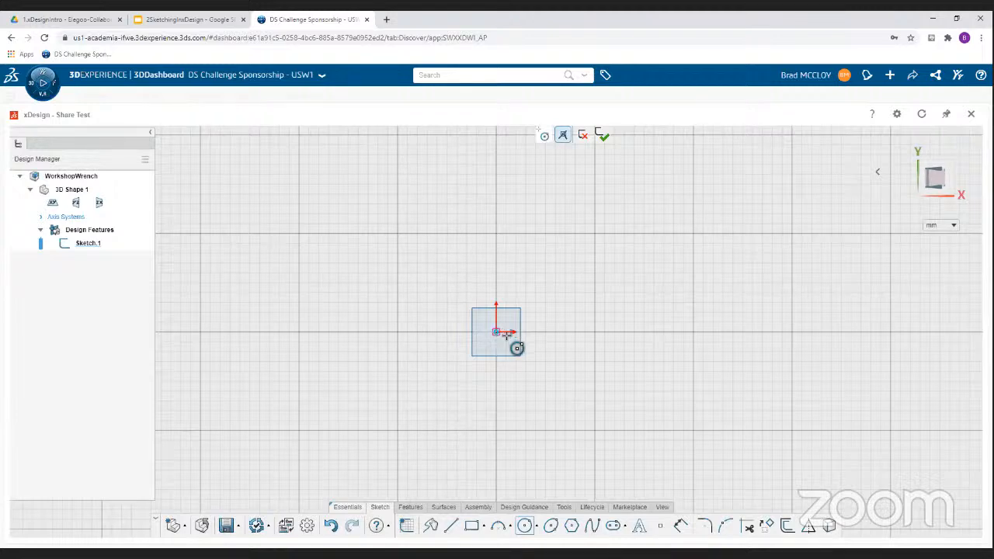
click(573, 381)
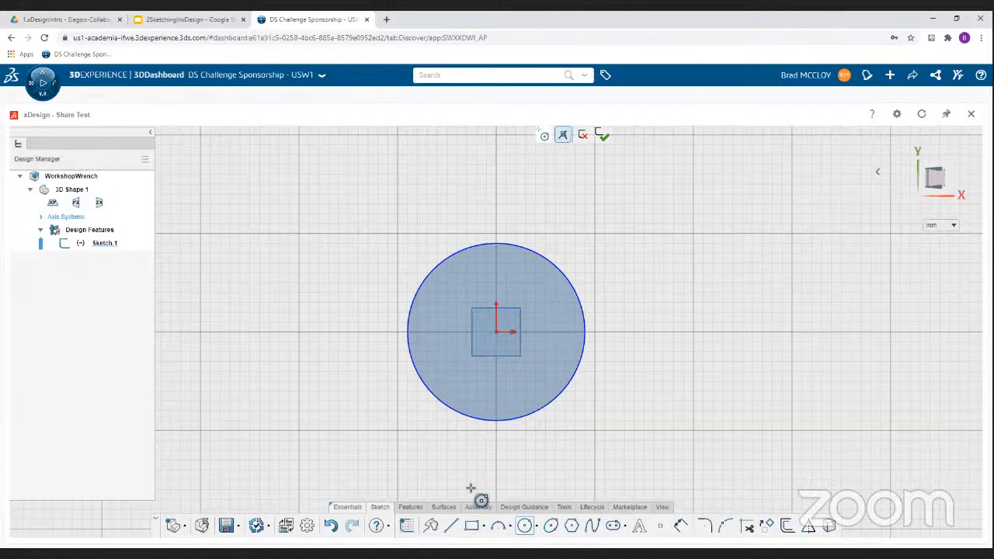
Dimension the circle's diameter to 16 mm.
click(681, 527)
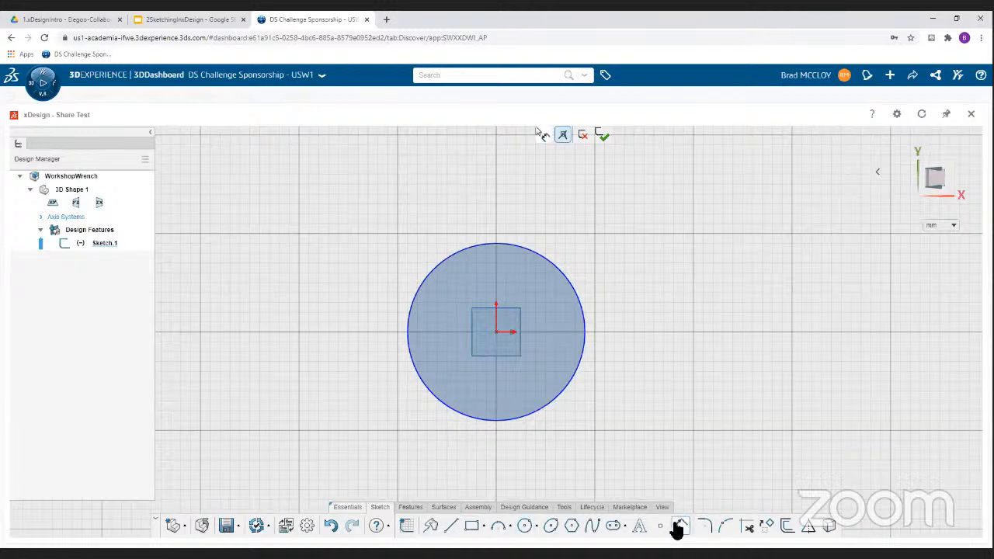
click(681, 527)
click(576, 299)
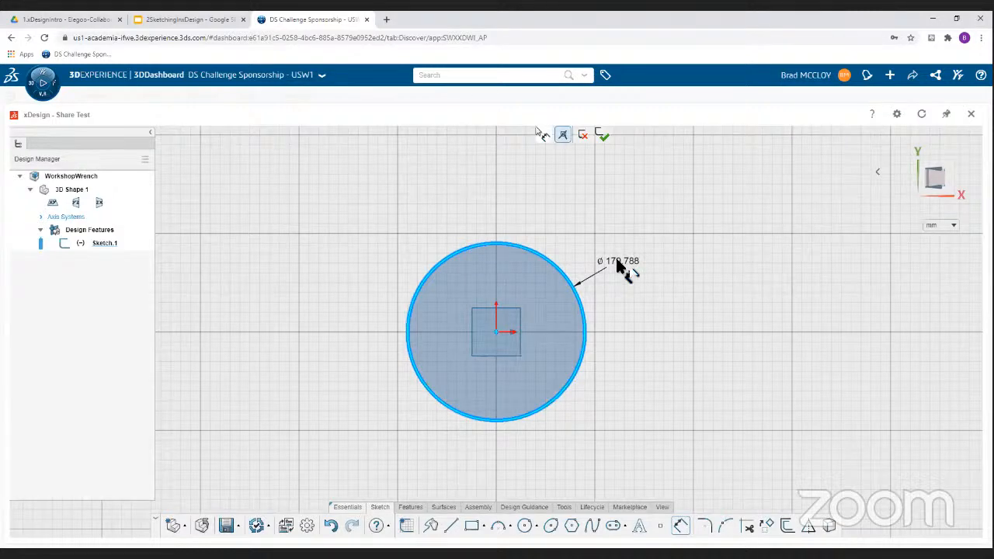
click(619, 265)
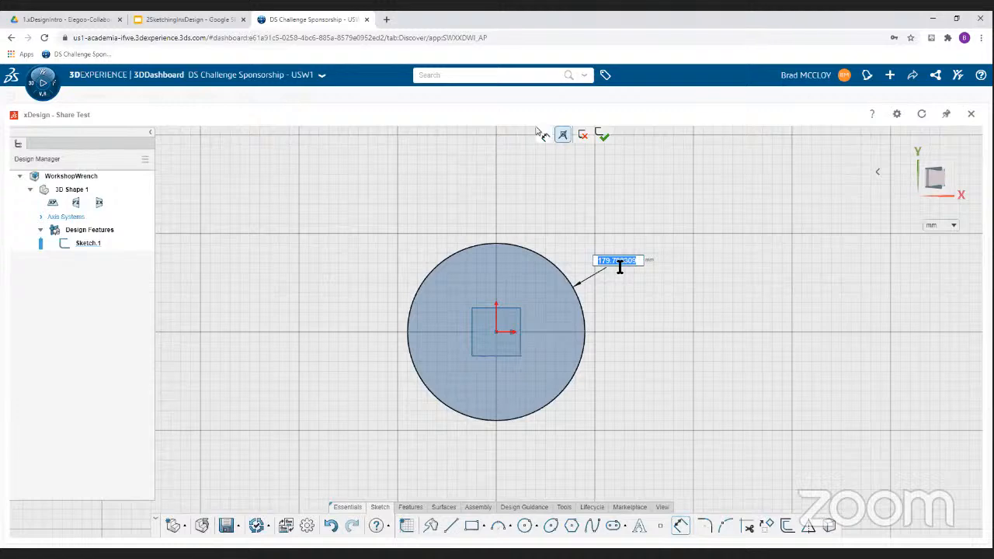
text(16)
key(Return)
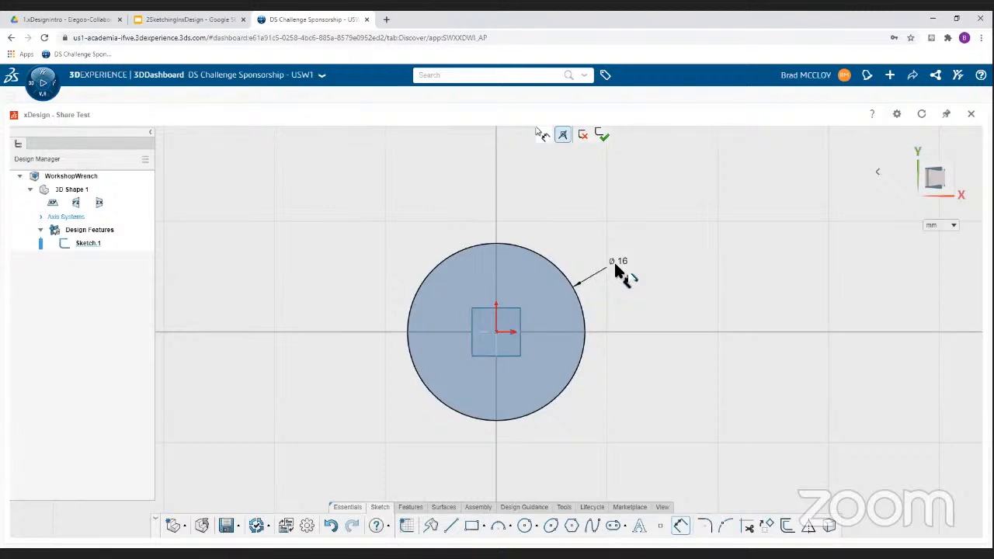
Draw a horizontal line about 66 mm long from the origin along positive X and convert it to construction geometry.
scroll(603, 296, down, 2)
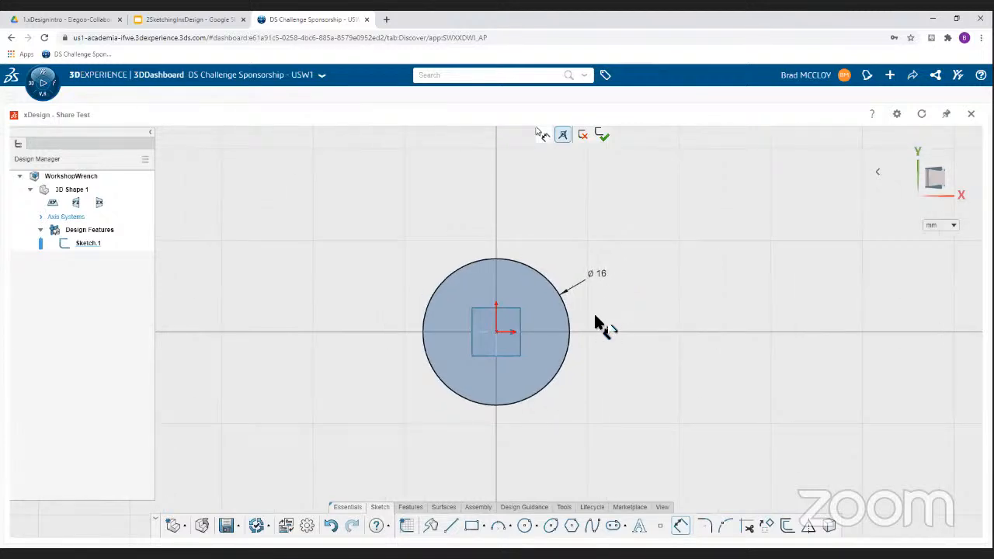
scroll(596, 323, down, 3)
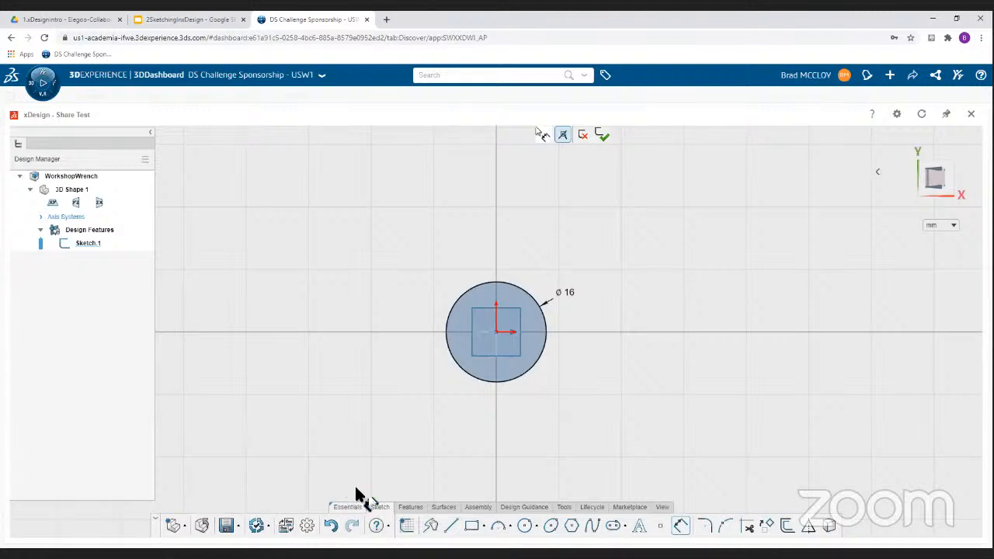
click(451, 527)
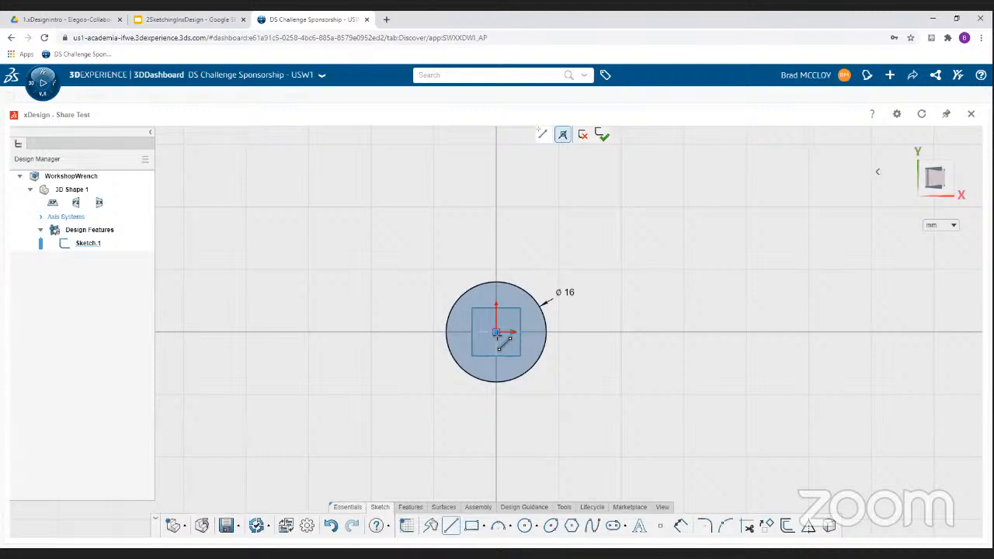
click(496, 333)
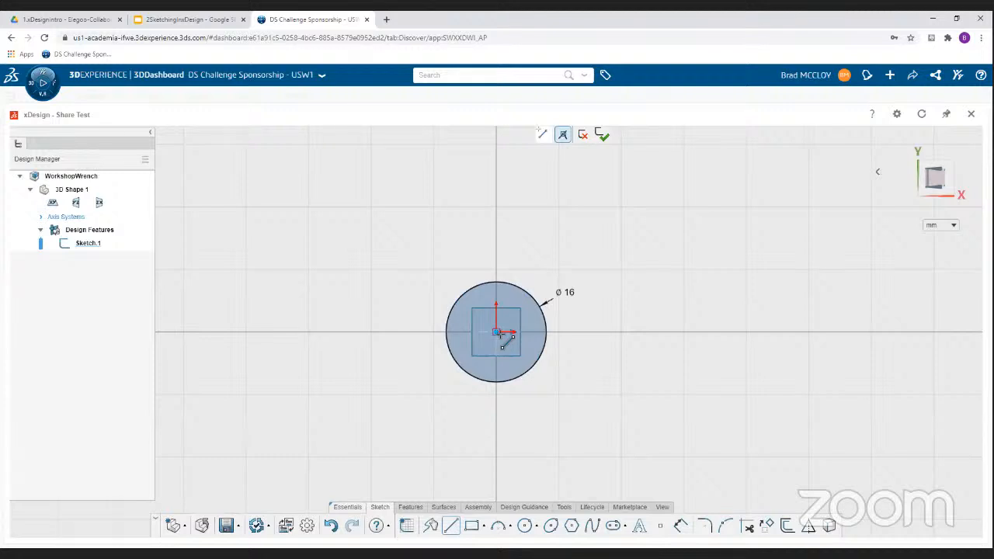
click(911, 333)
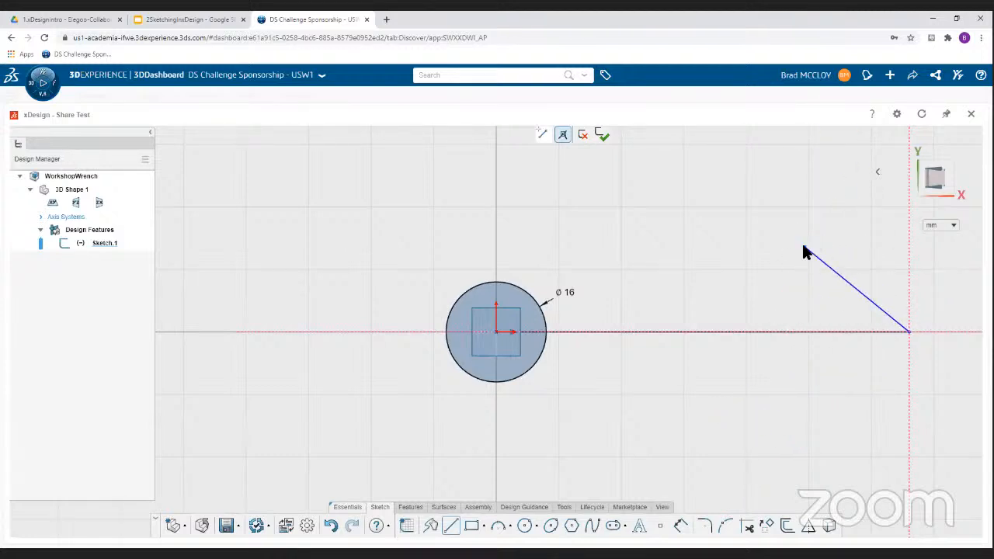
key(Escape)
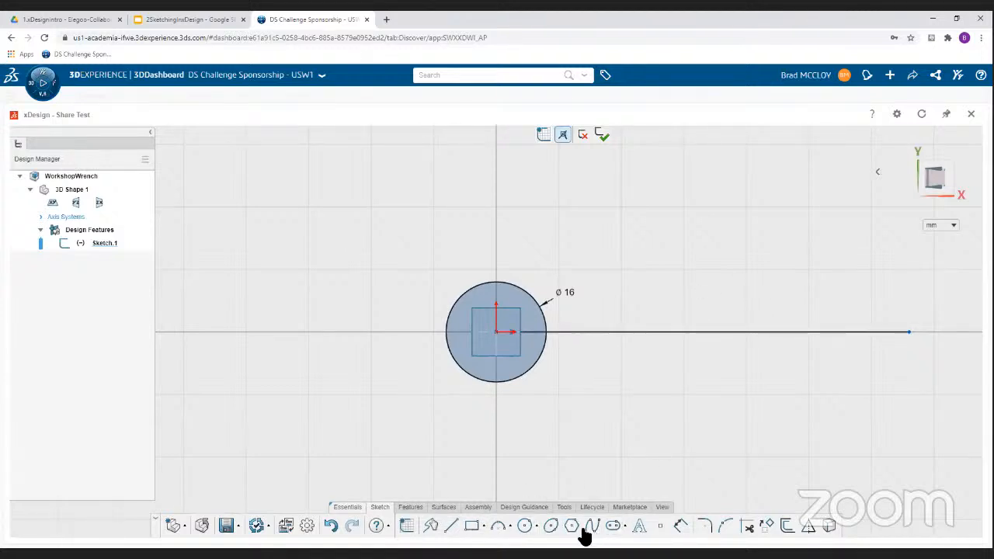
click(623, 332)
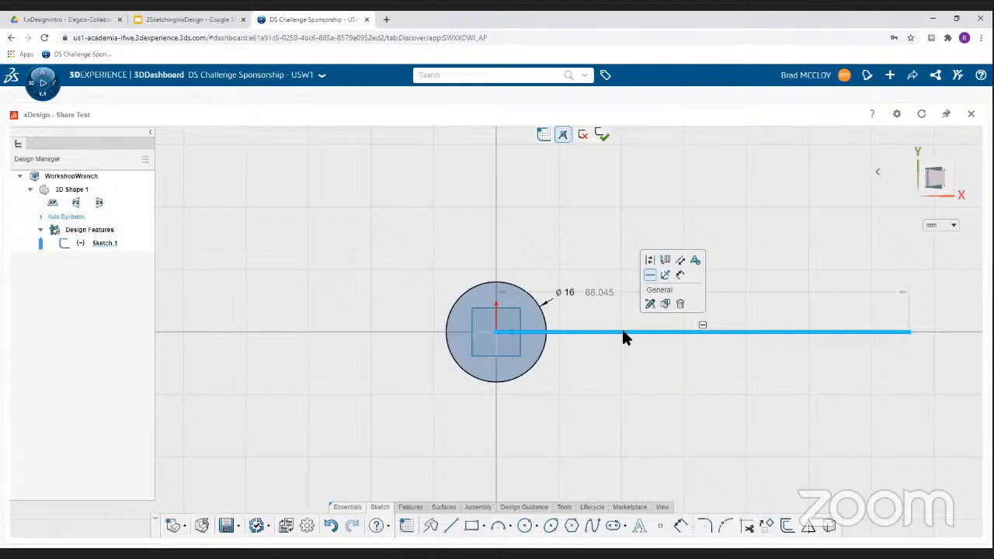
click(650, 265)
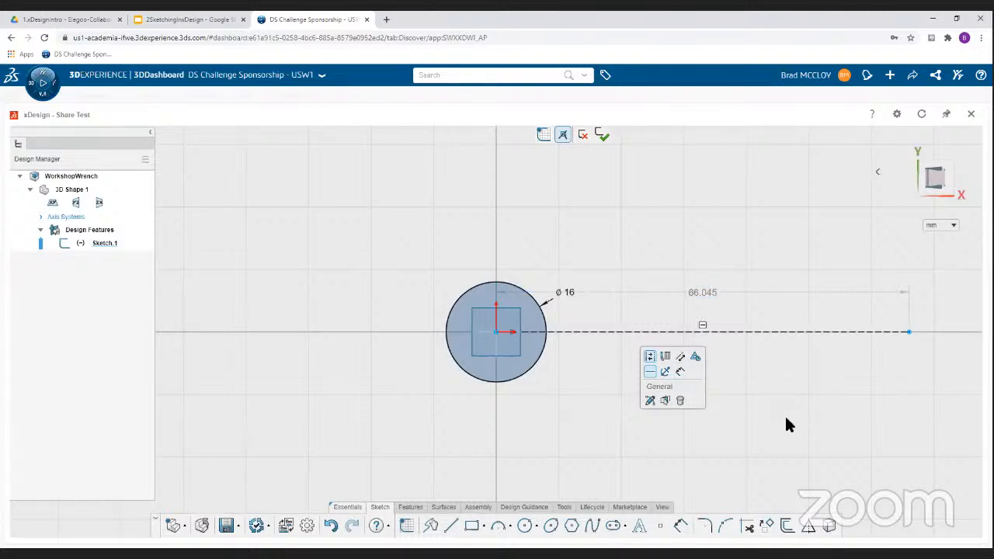
Dimension the length of the horizontal construction line to 75 mm.
click(679, 527)
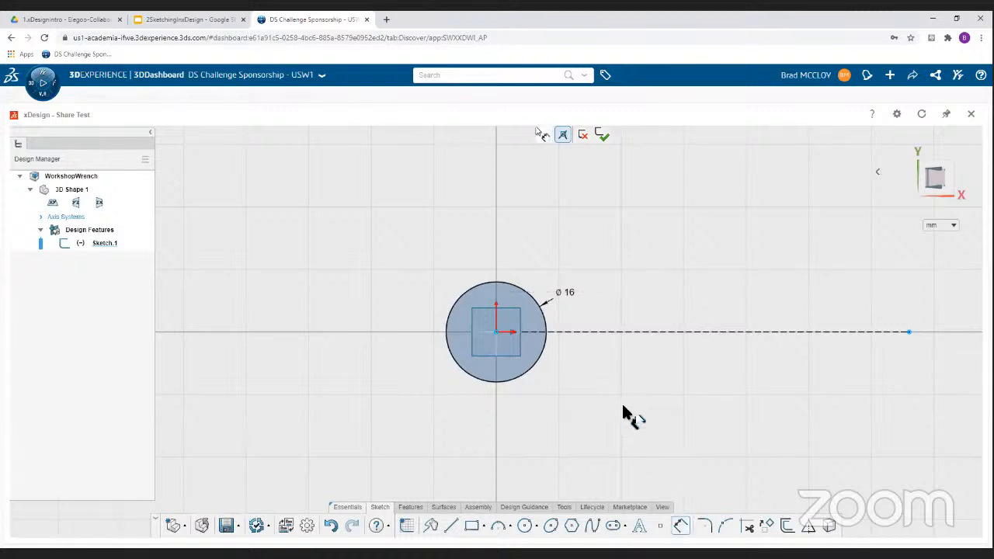
click(704, 327)
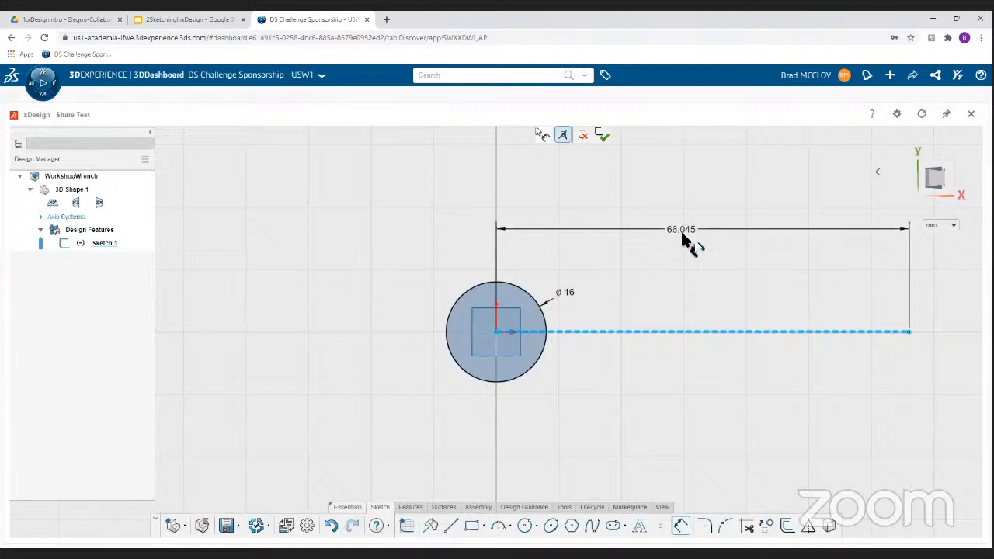
click(682, 241)
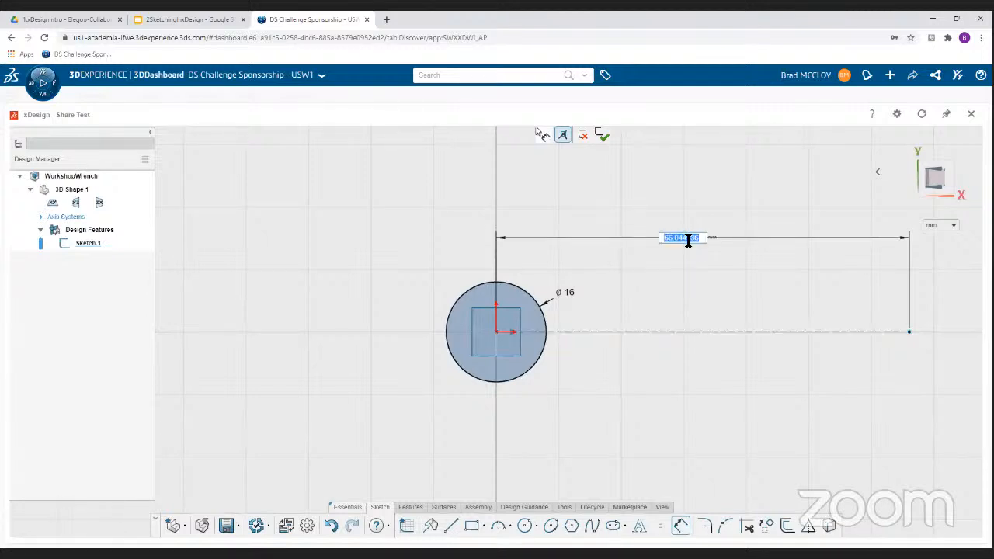
text(75)
key(Return)
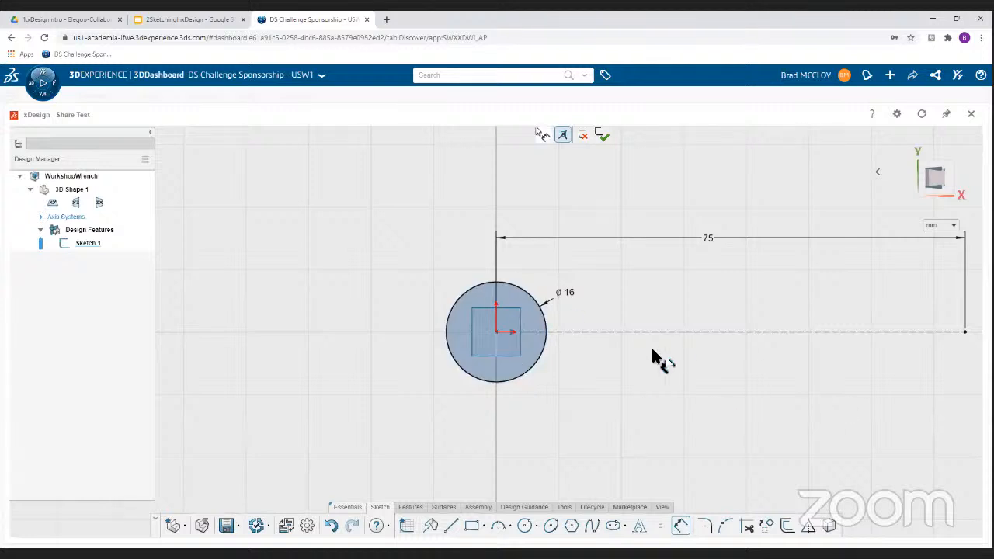
Draw a second, smaller circle centred on the far endpoint of the construction line.
click(526, 526)
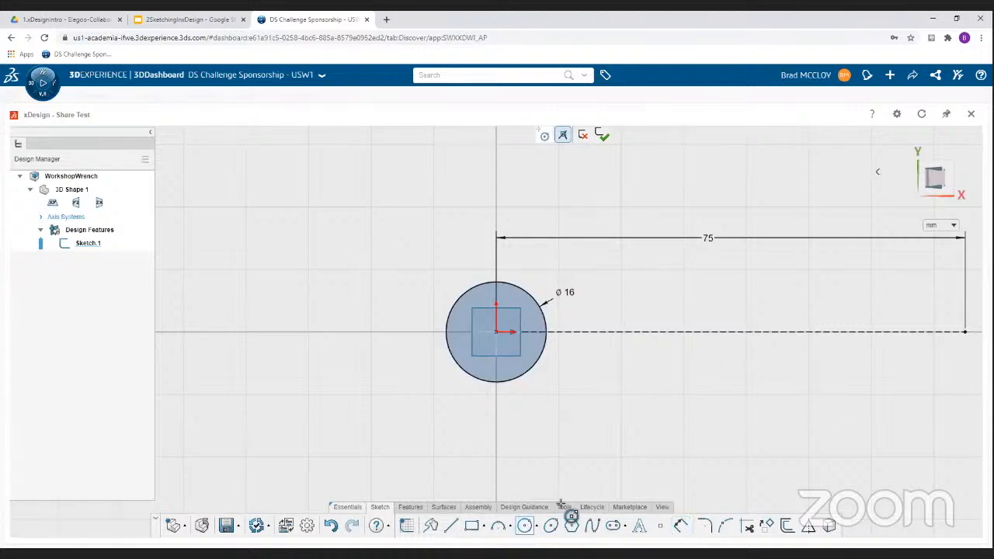
click(965, 333)
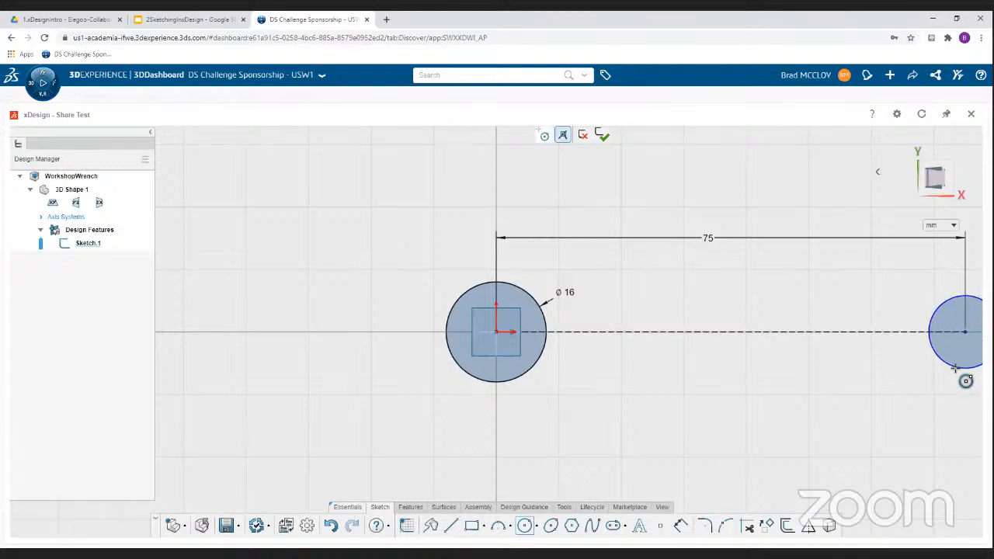
click(956, 369)
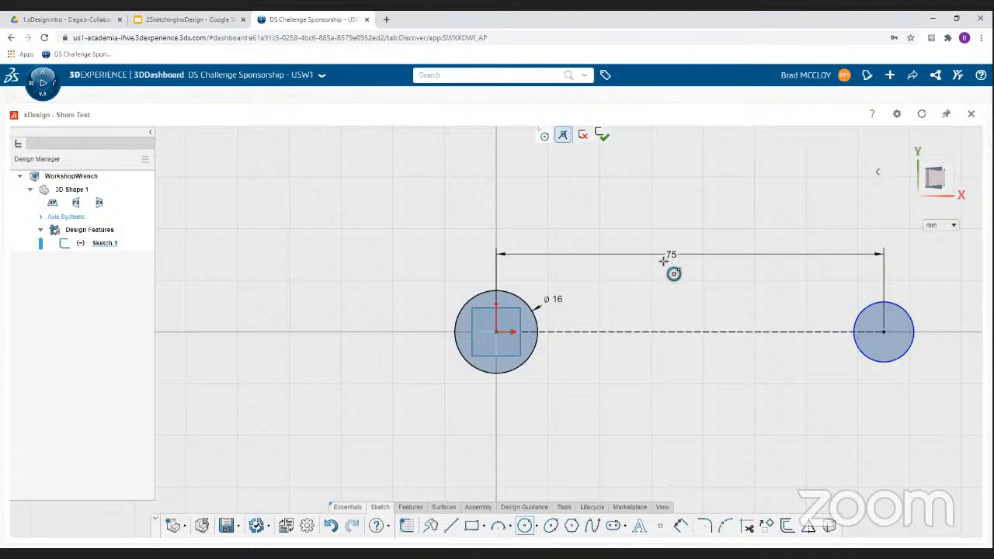
key(Escape)
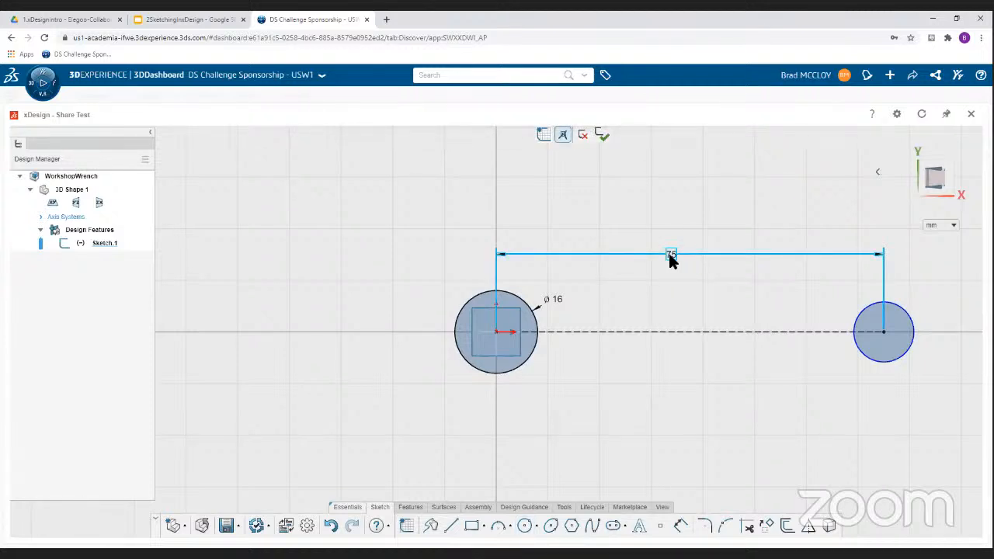
Set the construction line's length dimension to 78 mm.
double_click(670, 255)
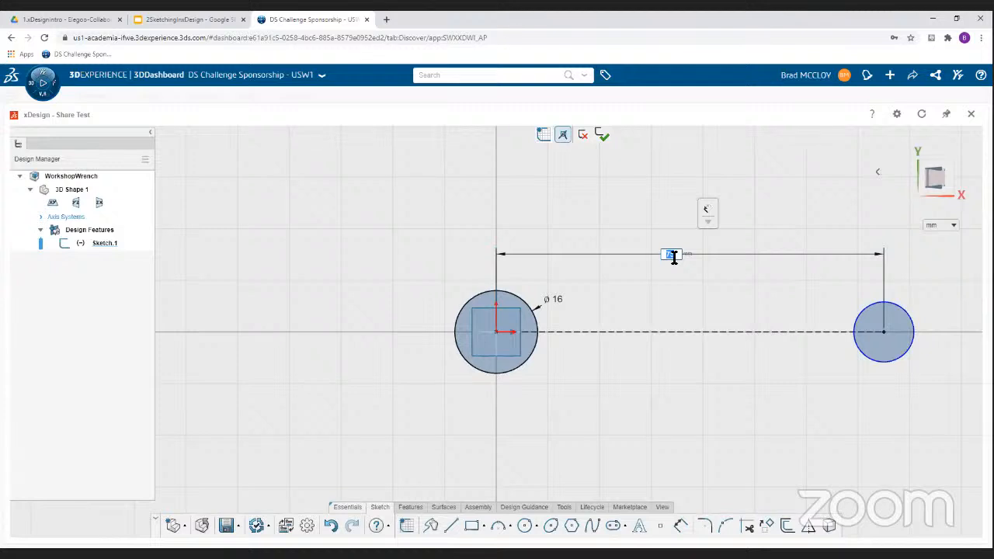
text(76)
key(Return)
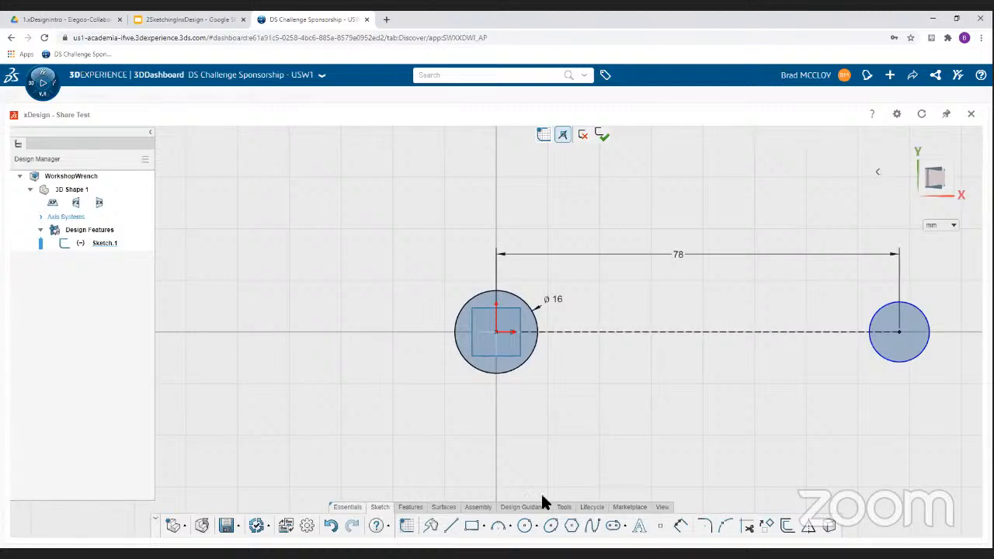
Draw a horizontal line connecting the two circles above the construction line and move it closer to that line.
click(452, 526)
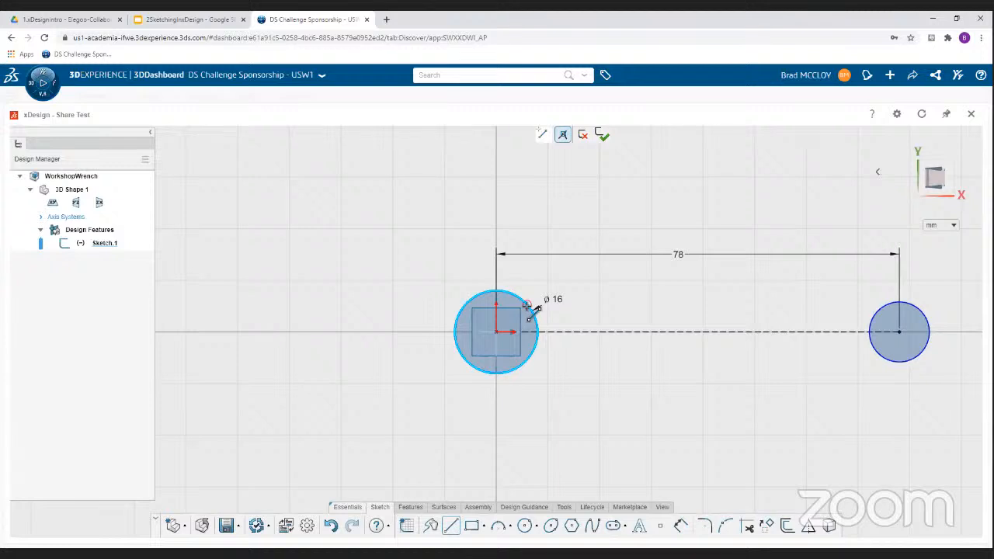
click(527, 305)
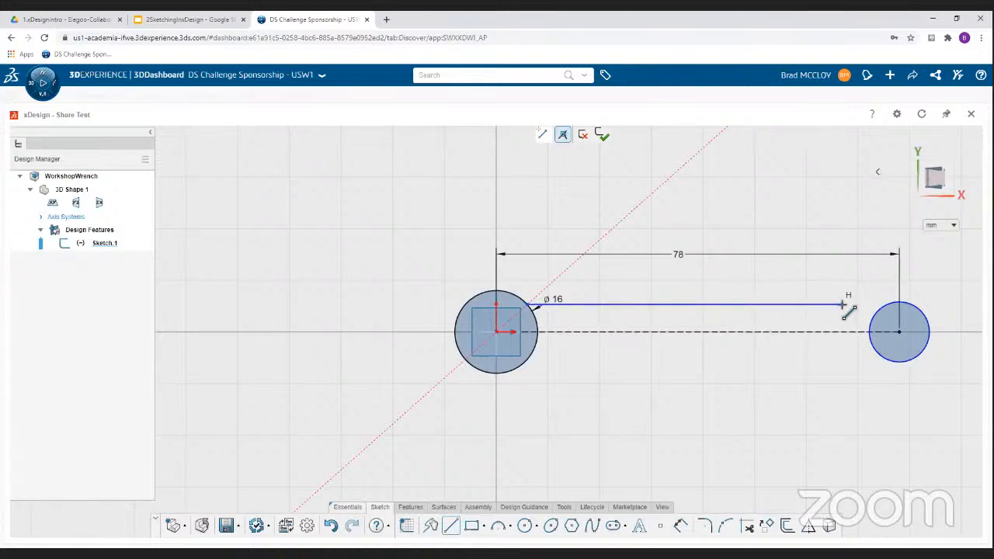
click(885, 302)
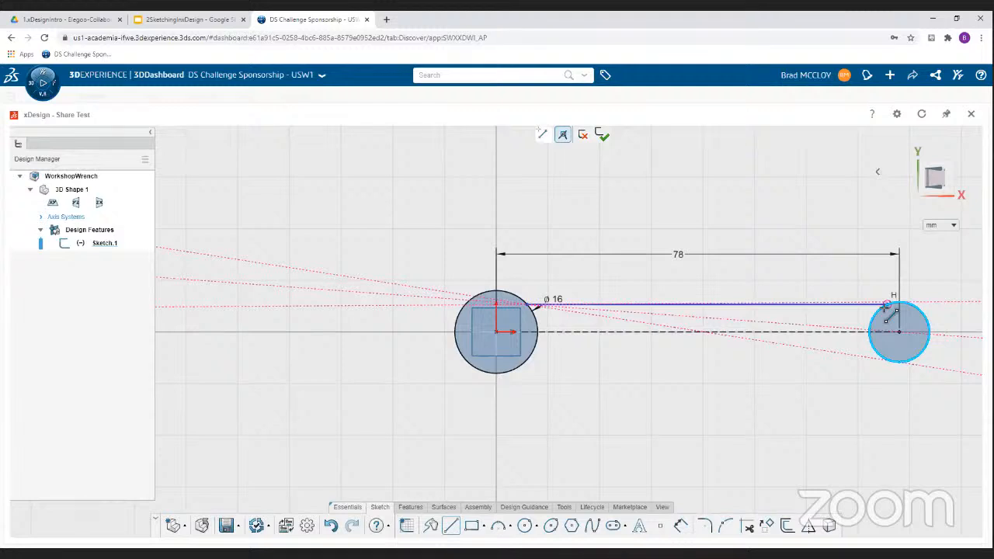
click(885, 308)
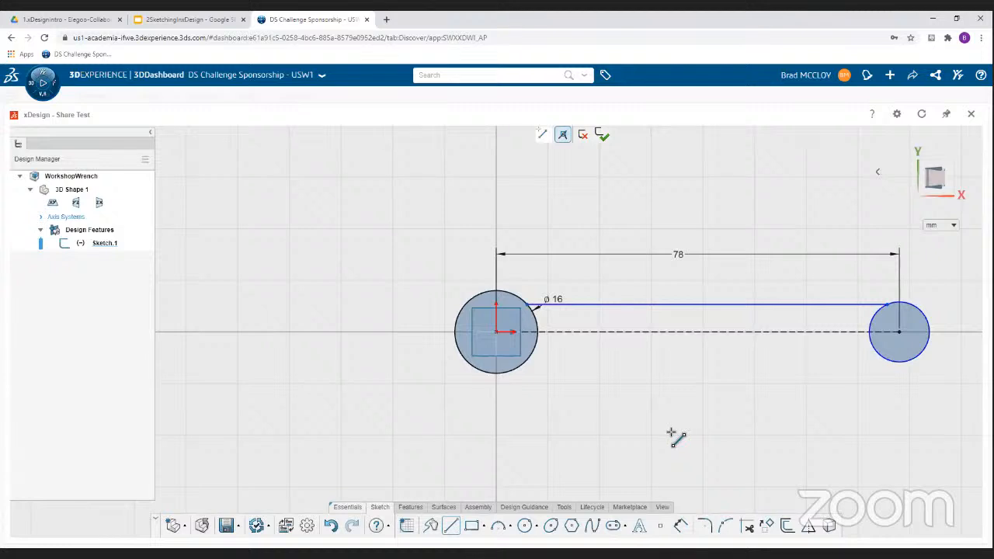
key(Escape)
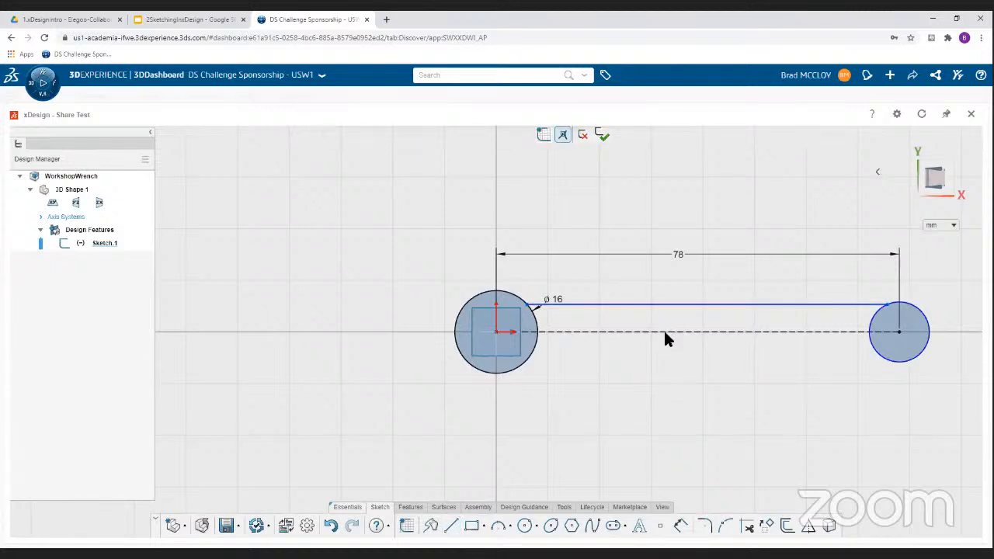
mouse_move(666, 304)
mouse_down()
mouse_move(668, 344)
mouse_move(677, 300)
mouse_move(668, 321)
mouse_move(675, 311)
mouse_move(665, 311)
mouse_move(673, 306)
mouse_move(673, 317)
mouse_move(676, 306)
mouse_move(671, 324)
mouse_move(676, 310)
mouse_move(670, 316)
mouse_up()
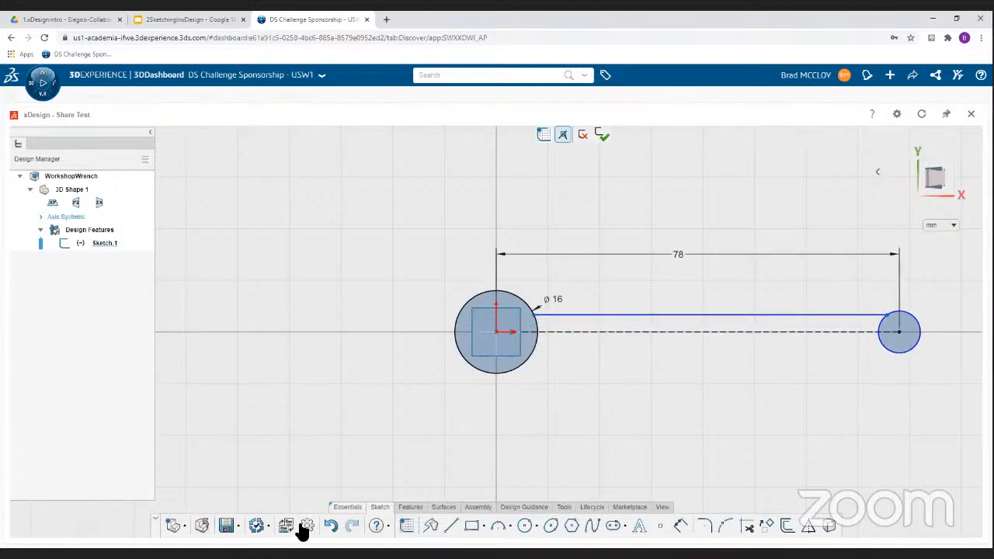
Draw a slightly sloped line from the lower edge of the 16 mm circle, ending freely short of the far circle.
click(450, 527)
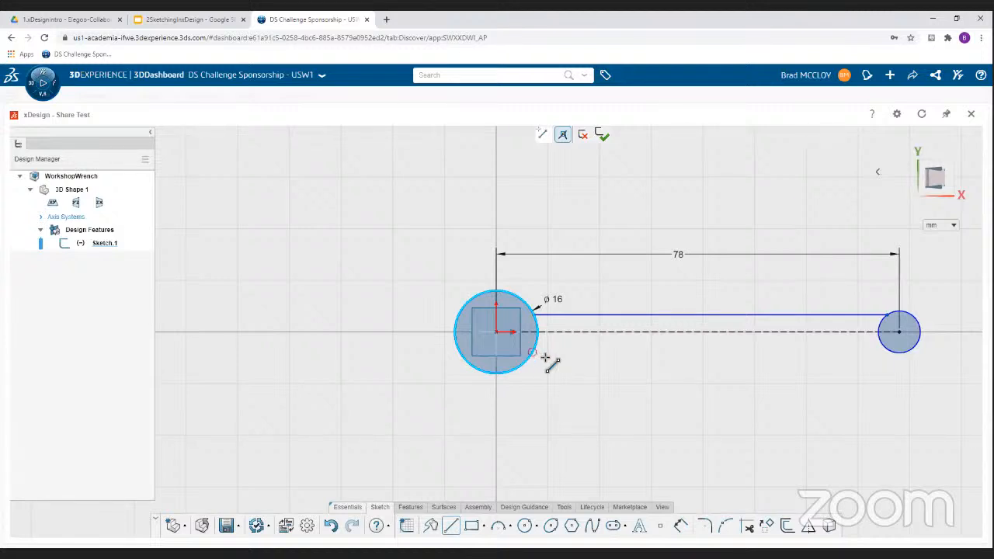
click(535, 354)
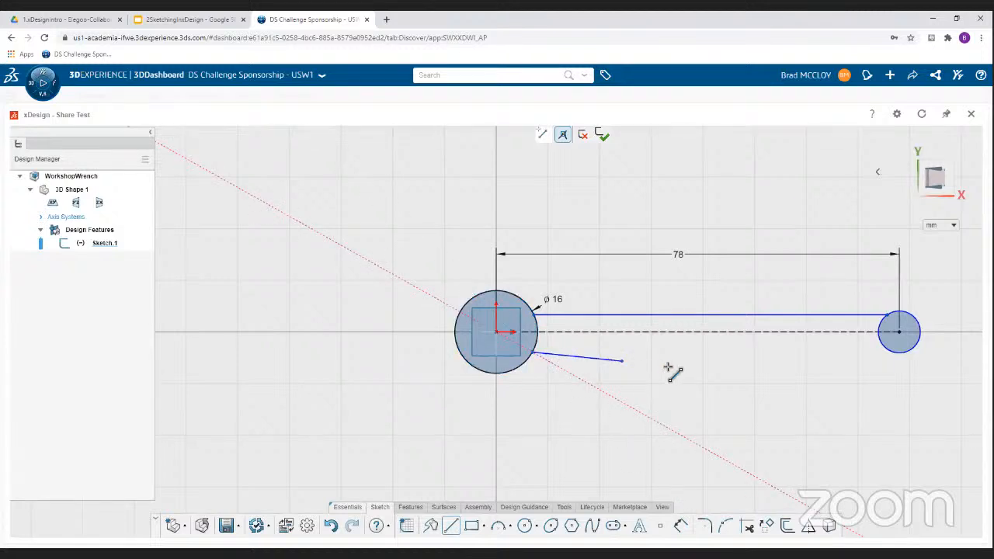
click(839, 370)
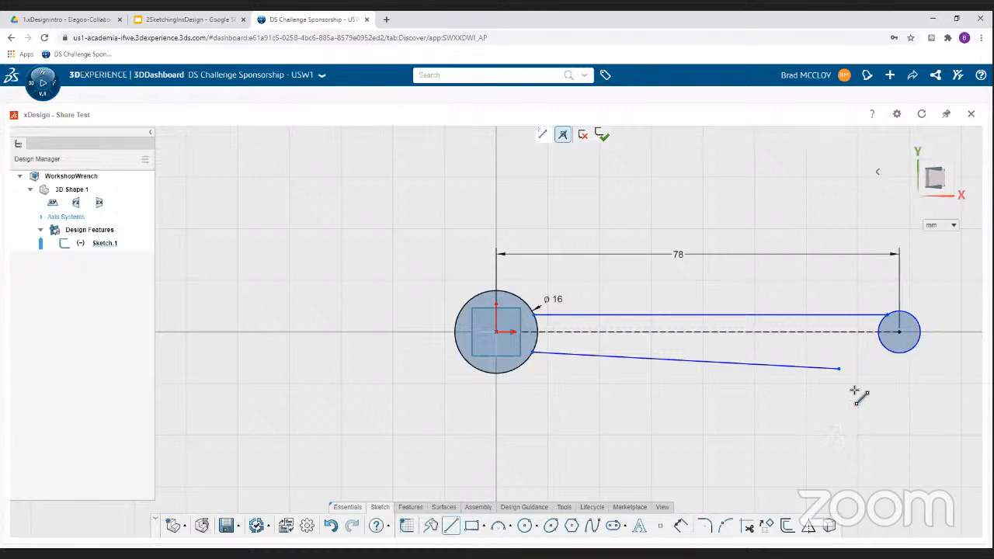
key(Escape)
Make the free endpoint of the sloped lower line coincident with the far circle.
click(838, 370)
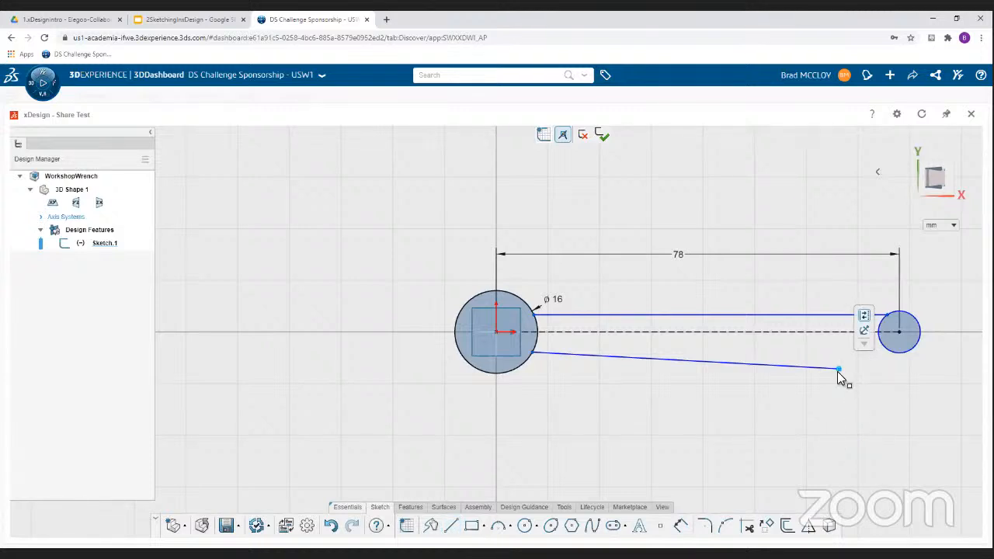
click(897, 357)
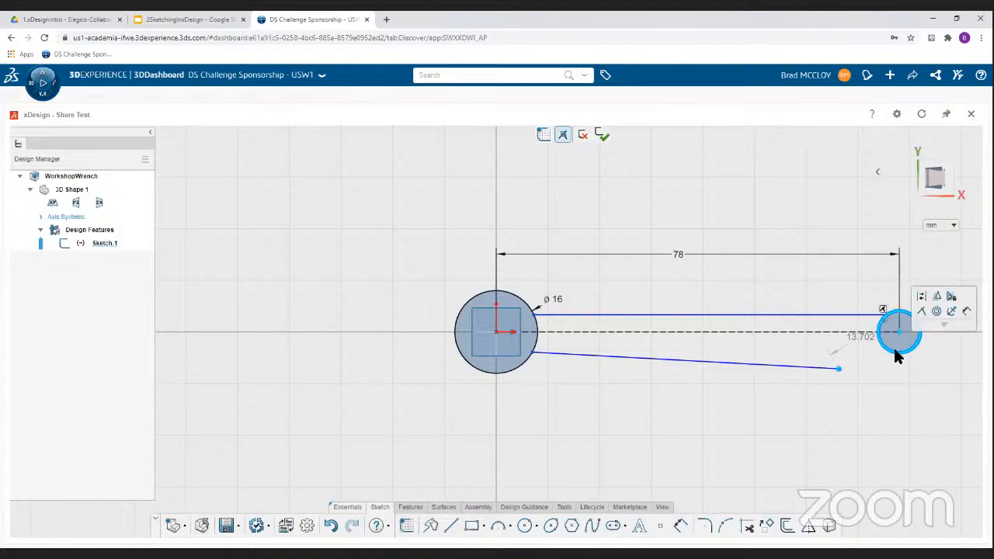
click(922, 314)
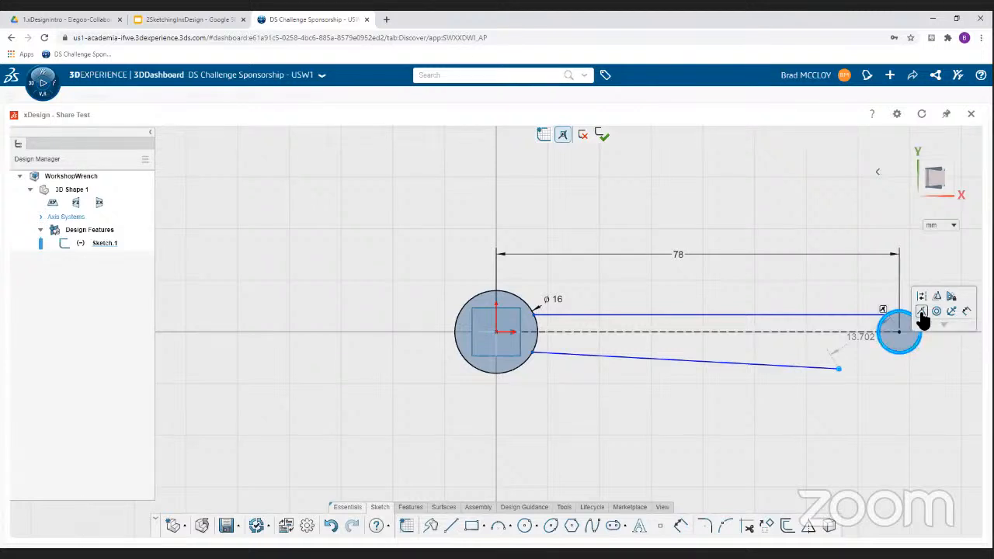
click(805, 425)
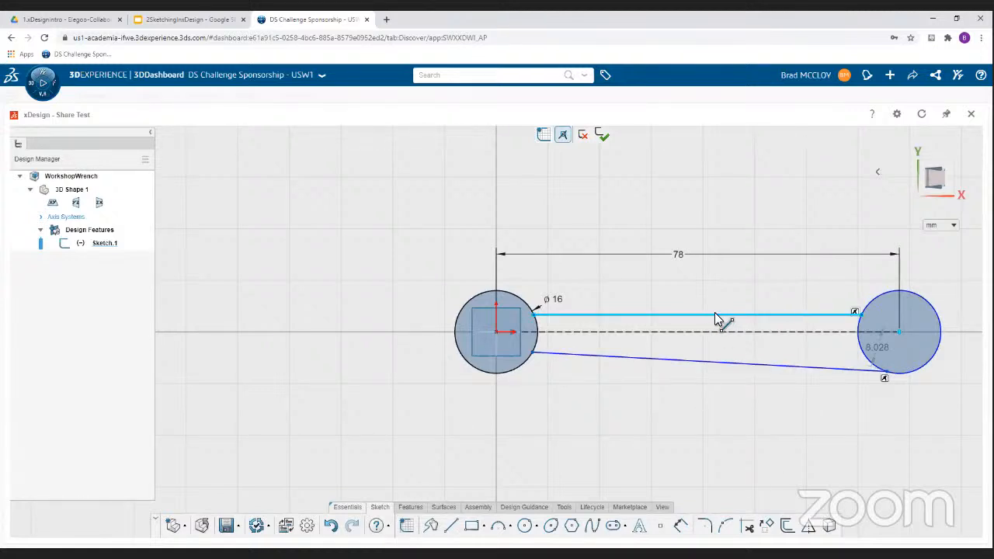
Constrain the lower line to be horizontal and move it slightly farther from the construction line.
click(717, 366)
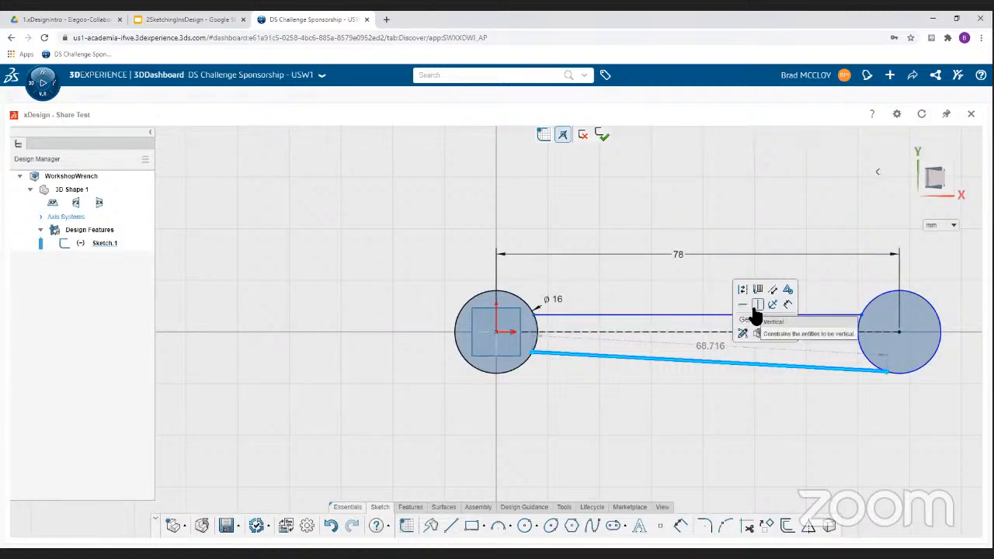
click(742, 306)
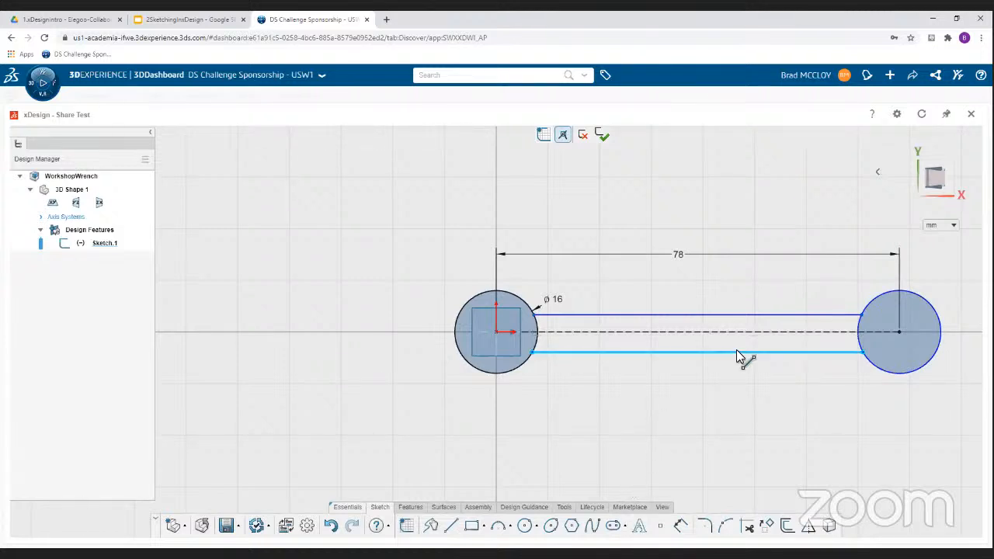
mouse_move(738, 352)
mouse_down()
mouse_move(739, 373)
mouse_move(723, 348)
mouse_move(724, 370)
mouse_move(707, 344)
mouse_move(711, 369)
mouse_move(705, 339)
mouse_move(702, 362)
mouse_move(704, 345)
mouse_move(708, 354)
mouse_up()
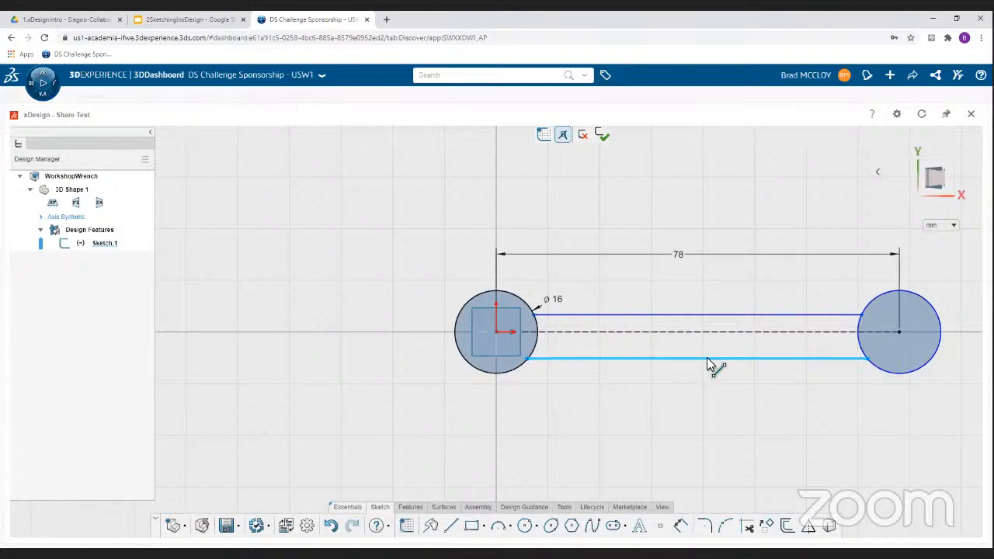
click(707, 363)
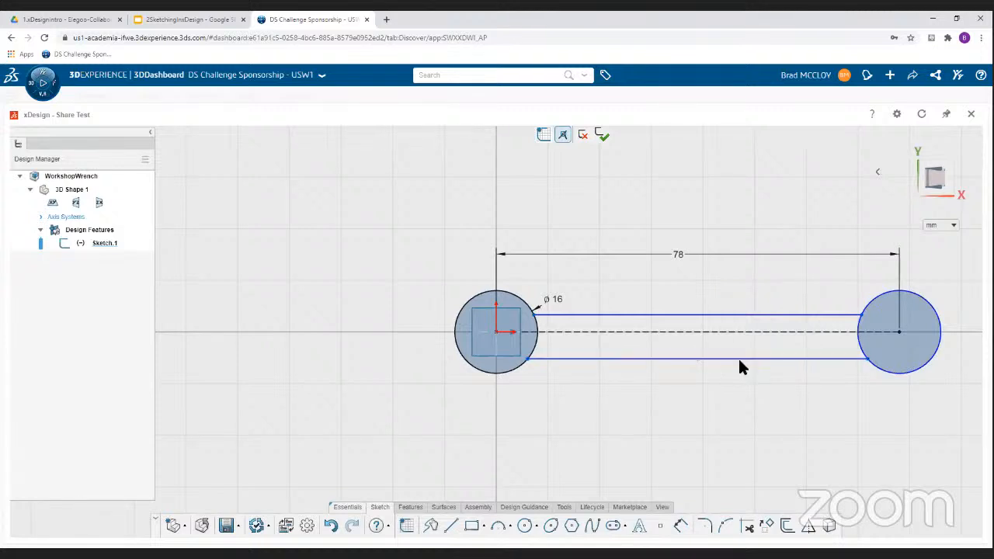
Make the upper and lower lines symmetric about the construction line and move the pair slightly closer together.
click(738, 359)
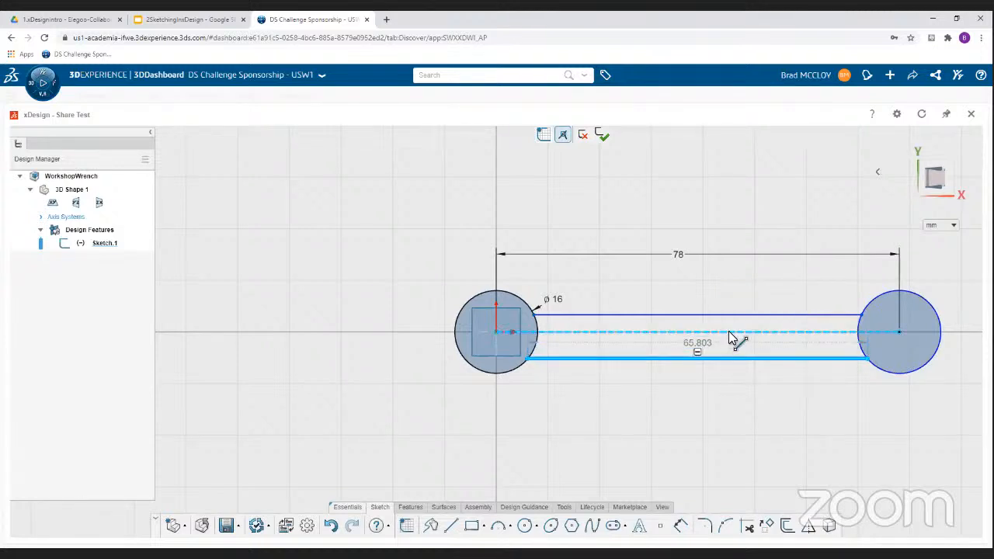
click(727, 332)
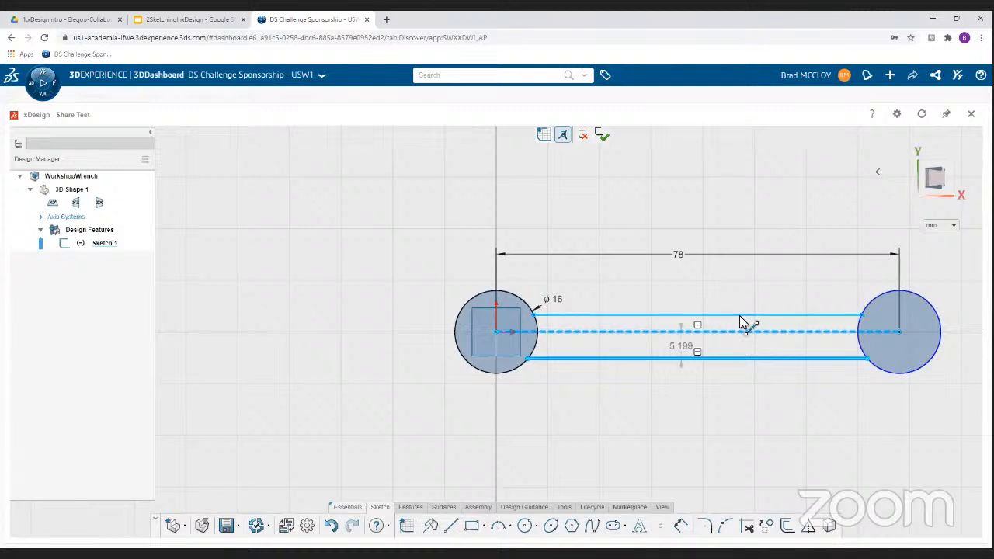
click(740, 315)
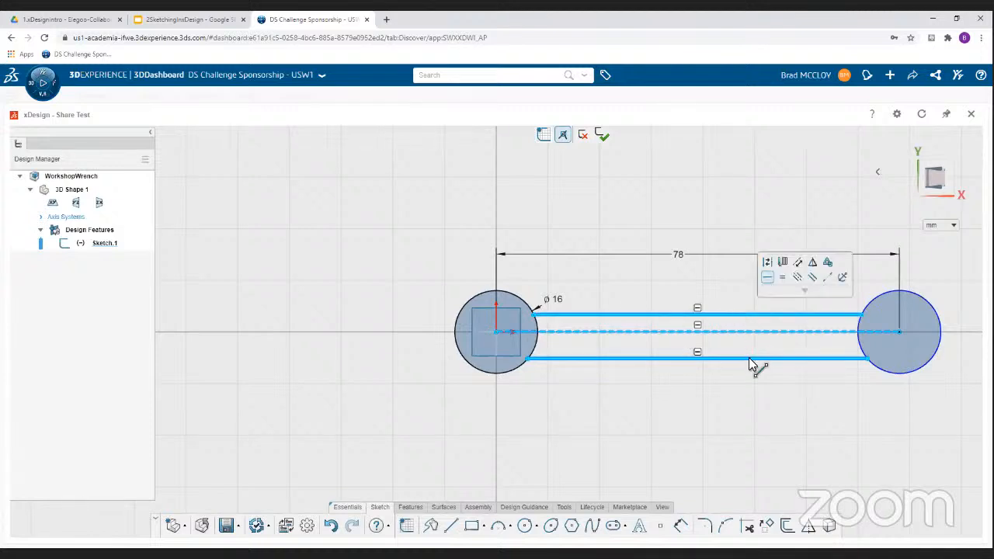
click(797, 278)
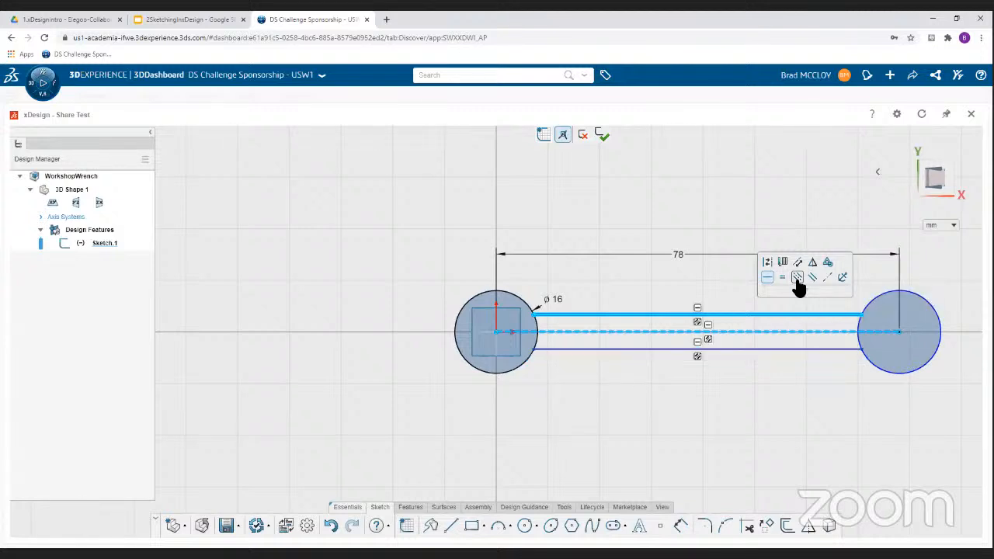
click(784, 402)
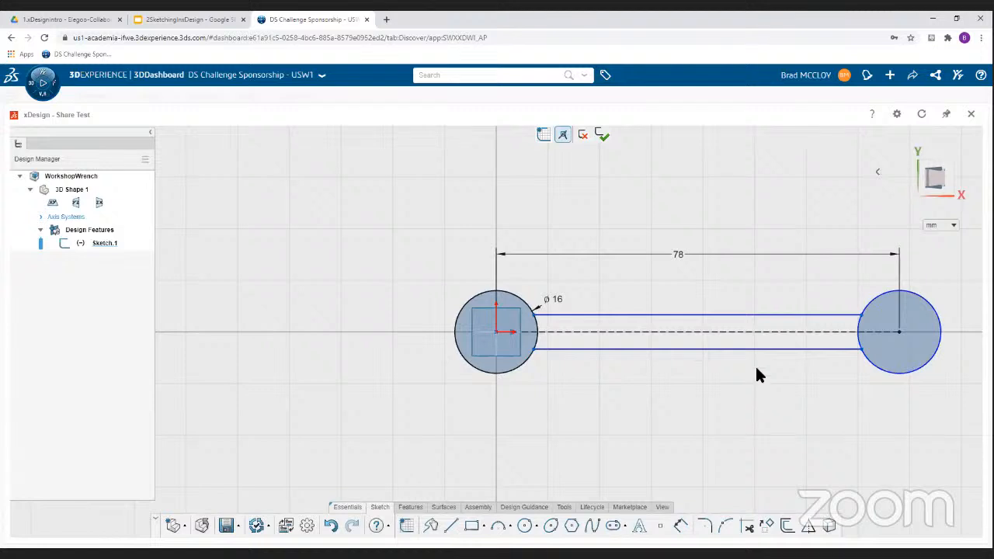
mouse_move(758, 349)
mouse_down()
mouse_move(756, 368)
mouse_move(762, 341)
mouse_move(763, 371)
mouse_move(767, 334)
mouse_move(767, 362)
mouse_move(769, 345)
mouse_up()
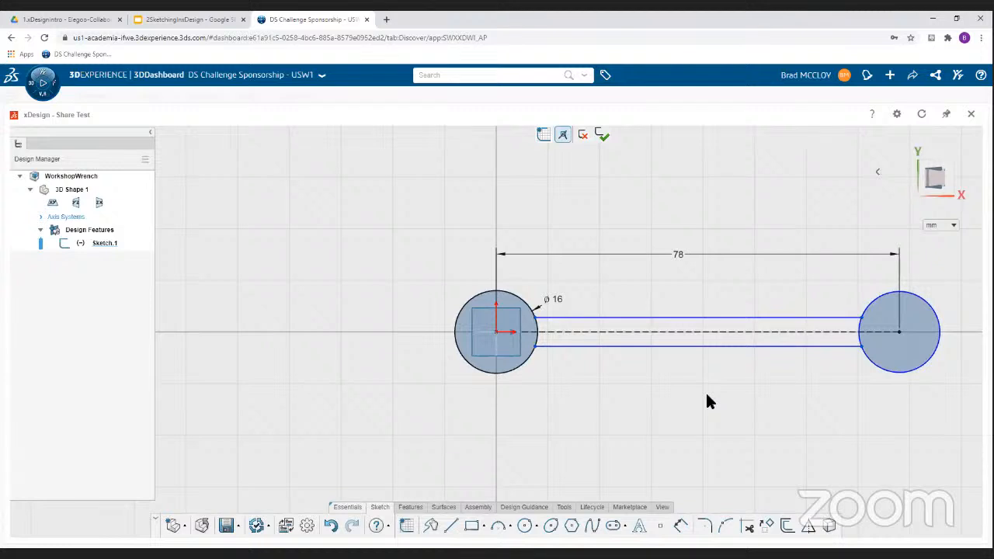
Make the upper handle line tangent to the far circle and shift the line slightly outward.
click(848, 325)
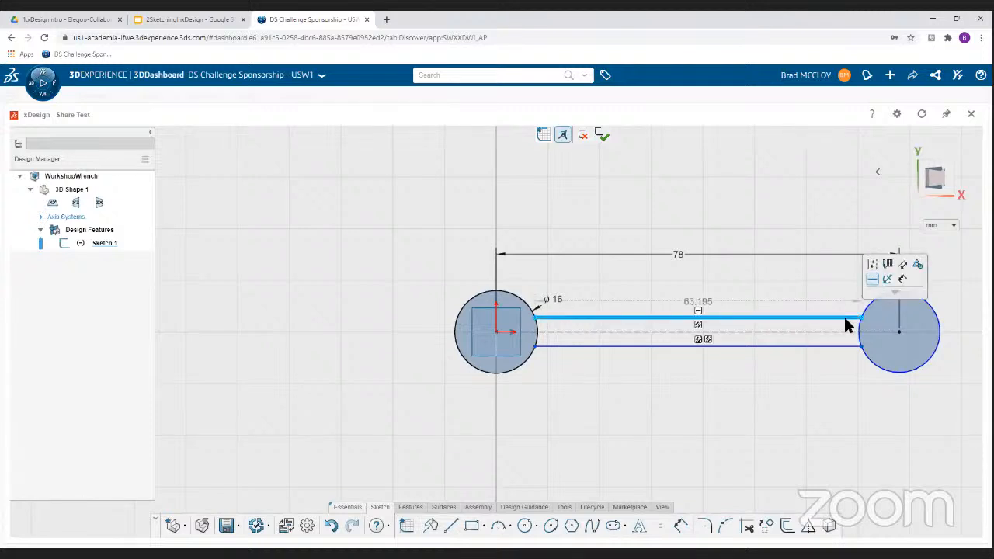
click(870, 365)
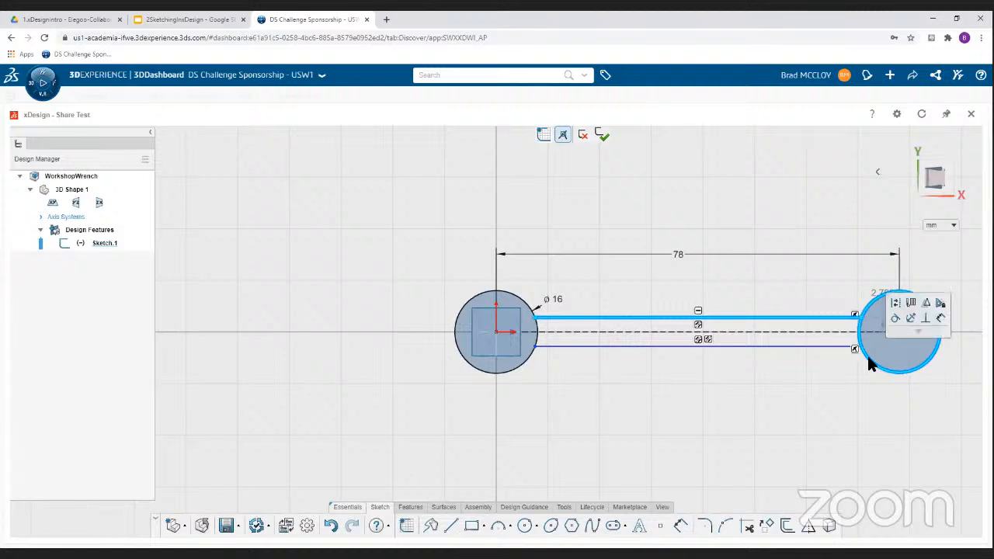
click(895, 320)
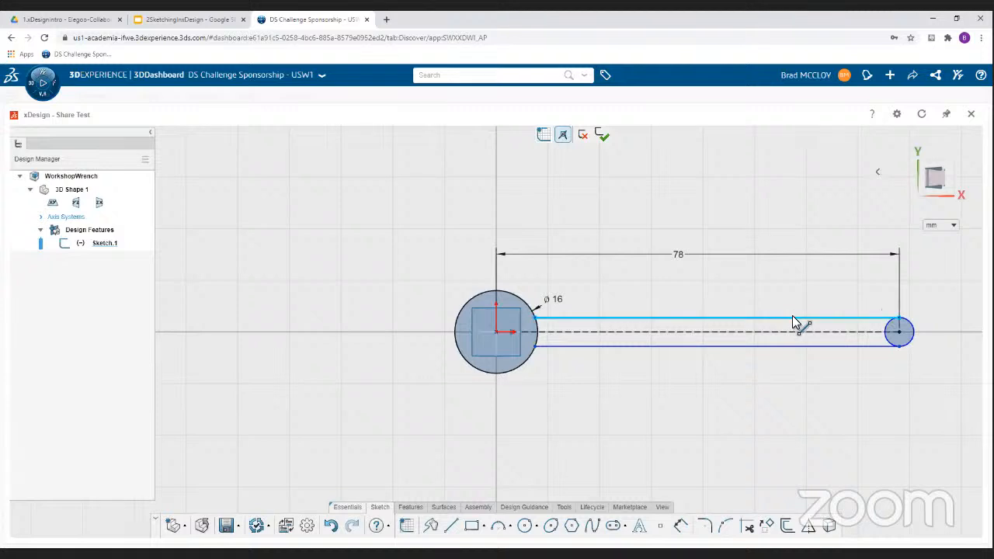
mouse_move(798, 325)
mouse_down()
mouse_move(797, 305)
mouse_move(799, 320)
mouse_up()
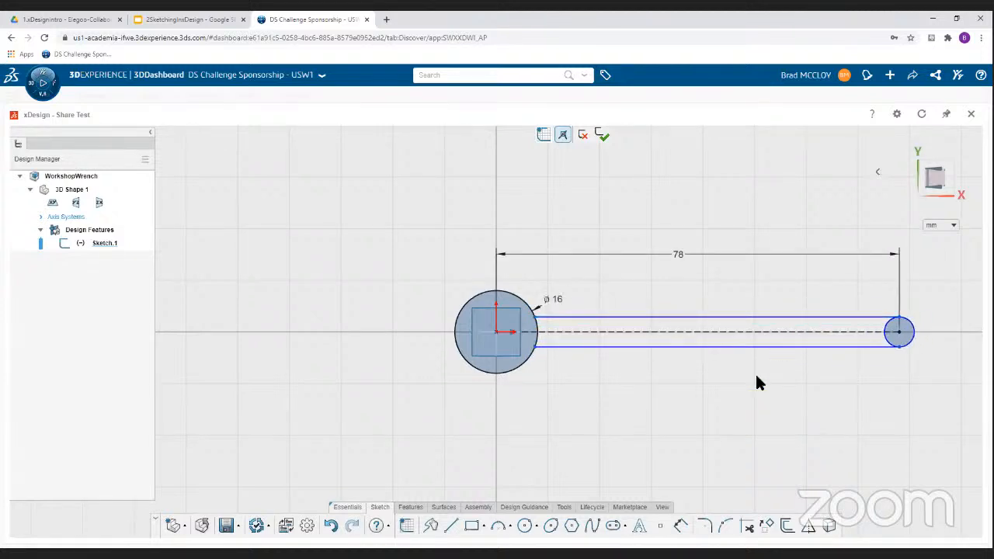
Dimension the distance between the upper and lower handle lines to 7 mm.
click(680, 526)
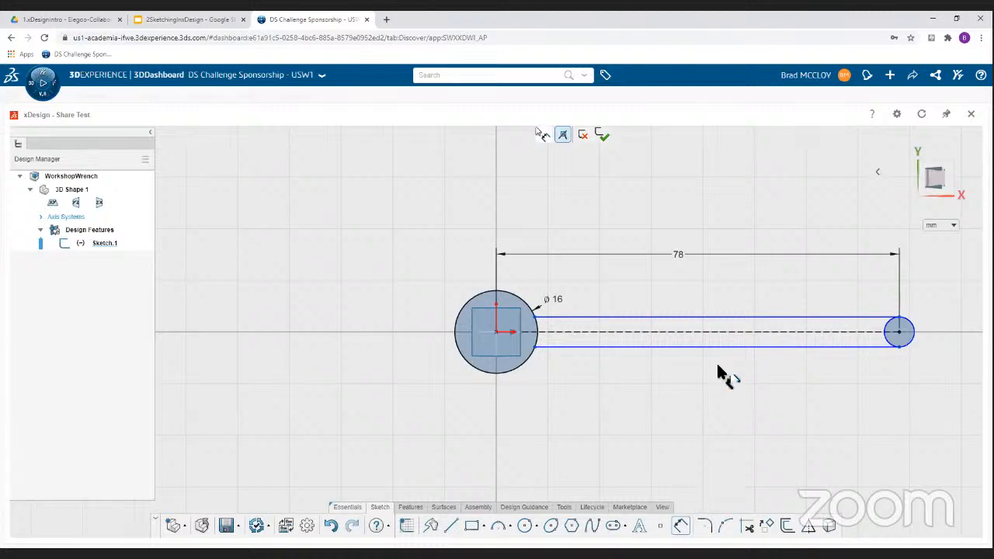
click(729, 318)
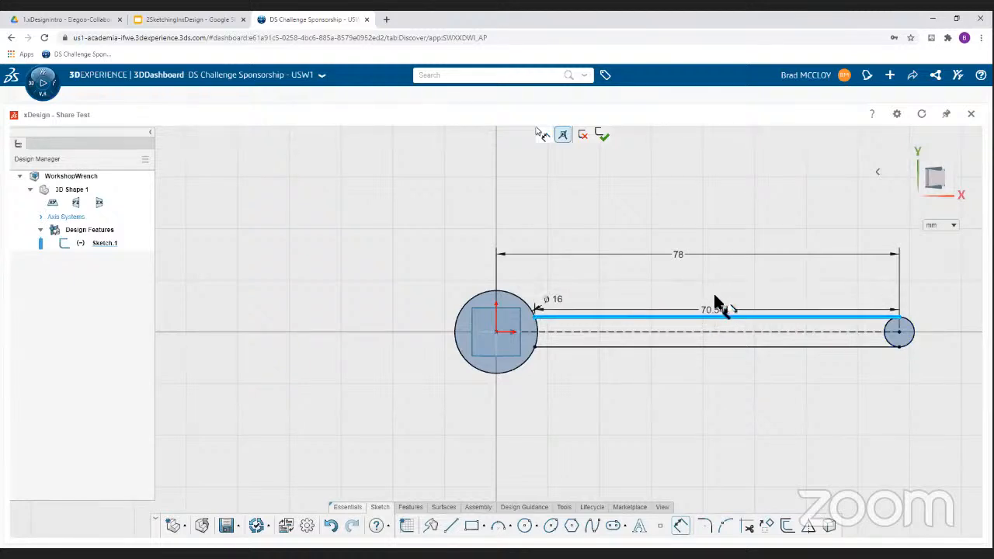
click(707, 345)
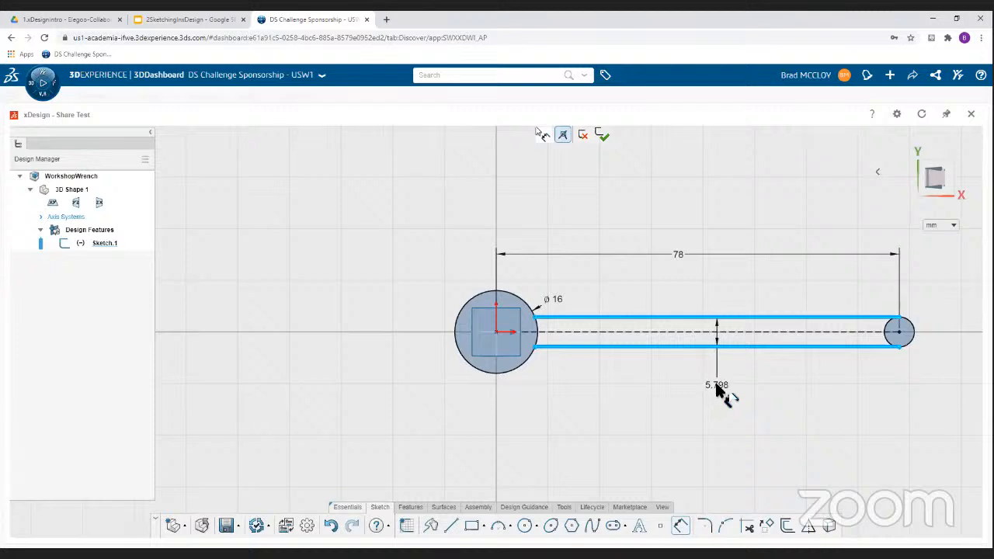
click(716, 389)
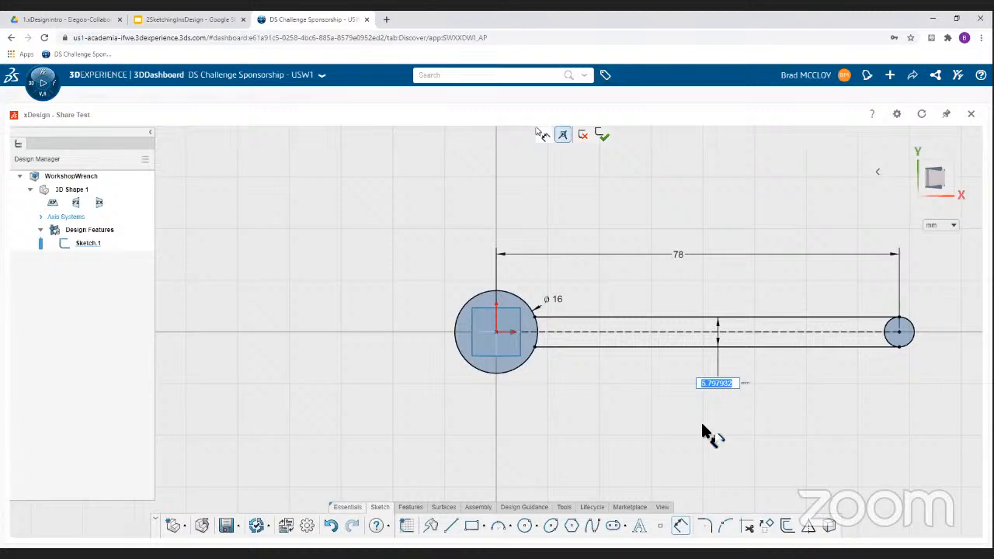
text(7)
key(Return)
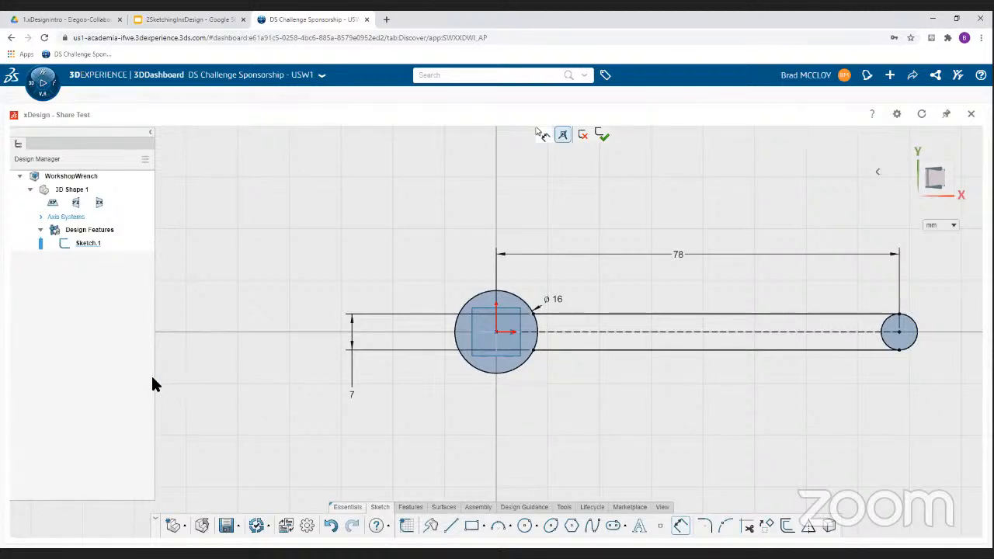
Draw two horizontal lines about 9 mm long inside the 16 mm circle, starting on its edge, one above and one below the construction line.
click(451, 526)
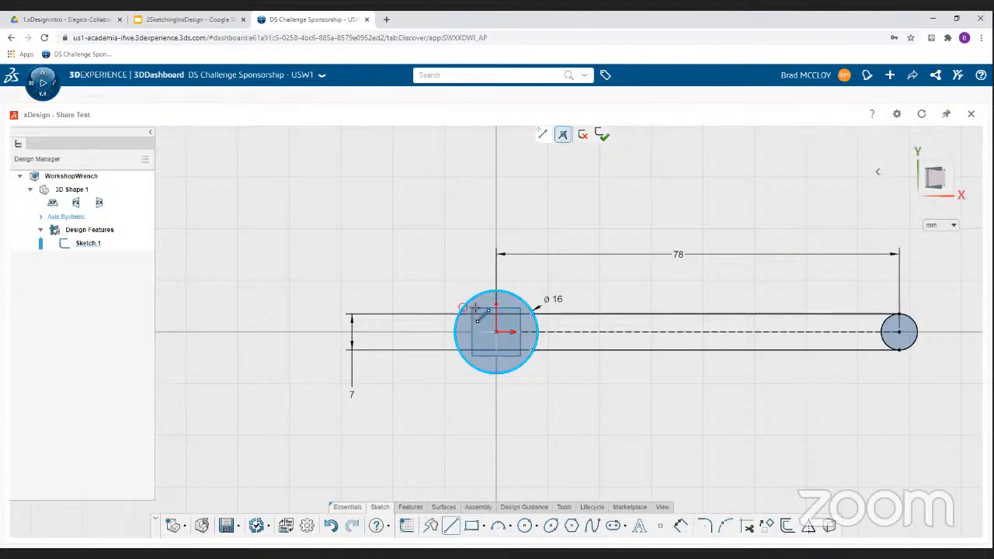
click(463, 308)
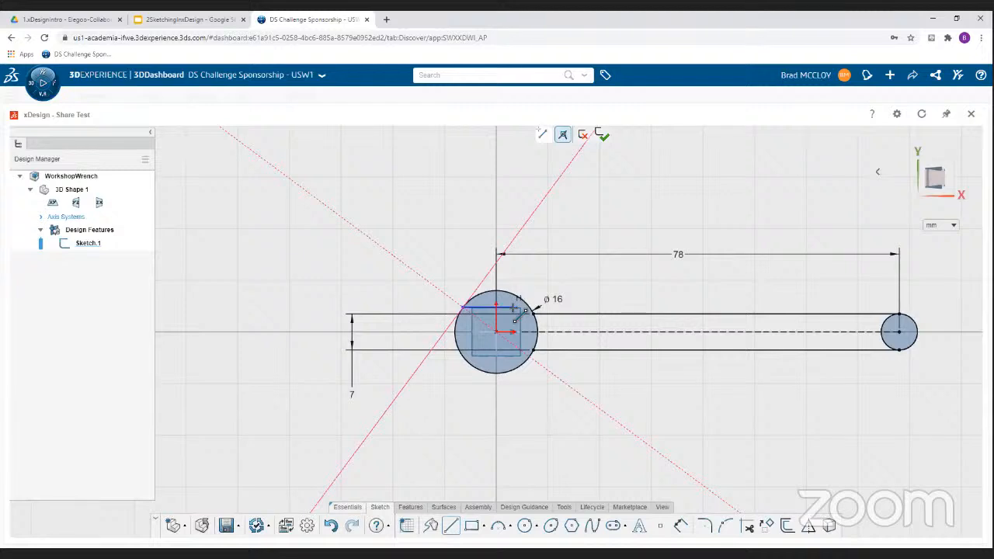
click(514, 309)
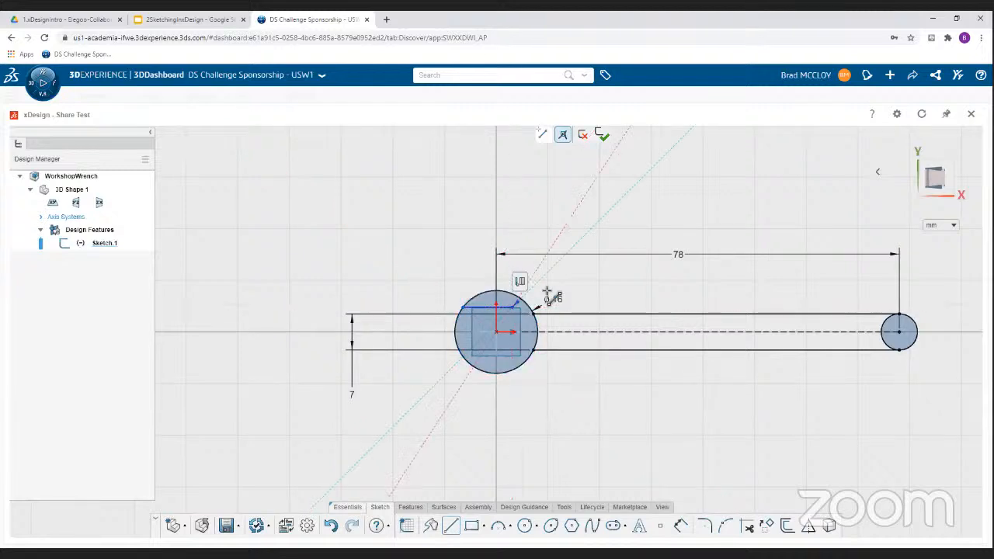
key(Escape)
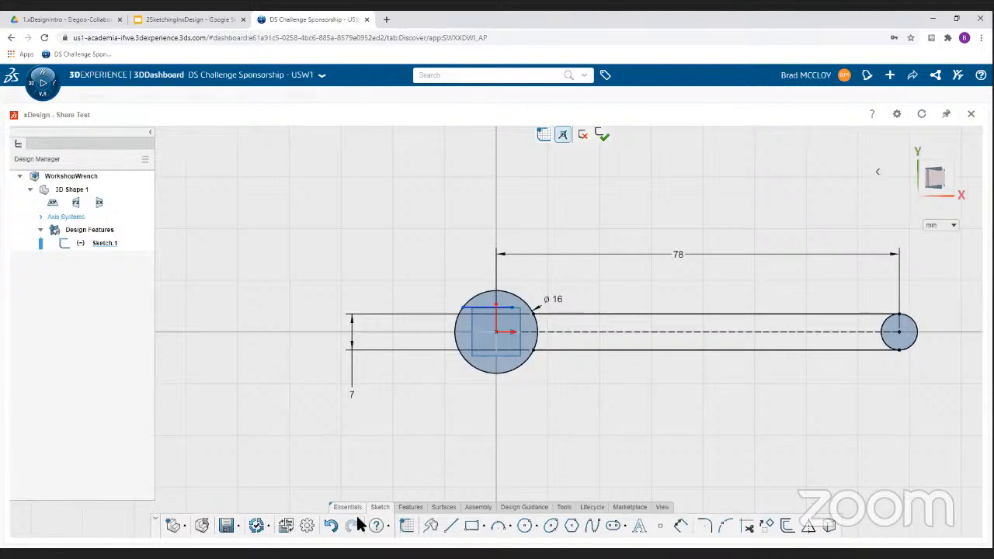
click(451, 527)
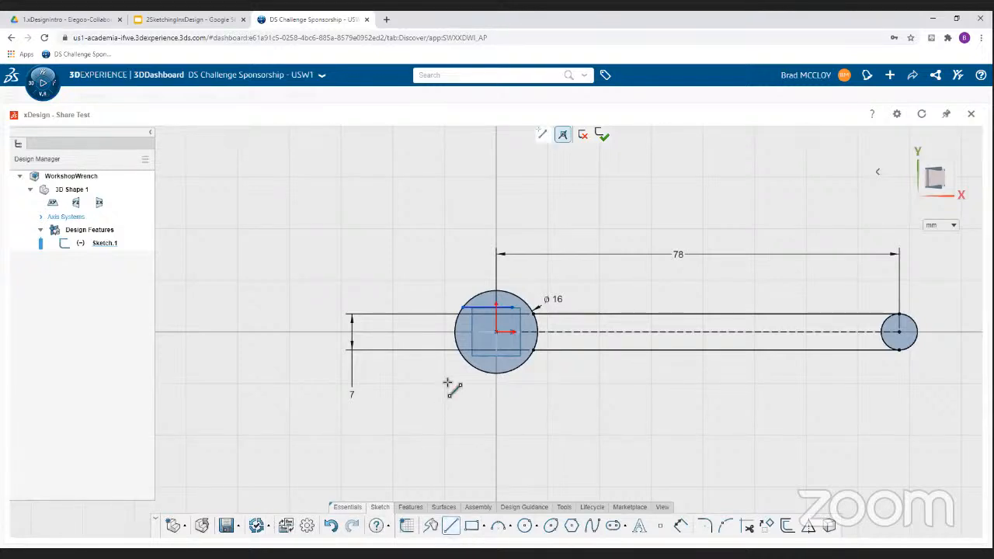
click(466, 363)
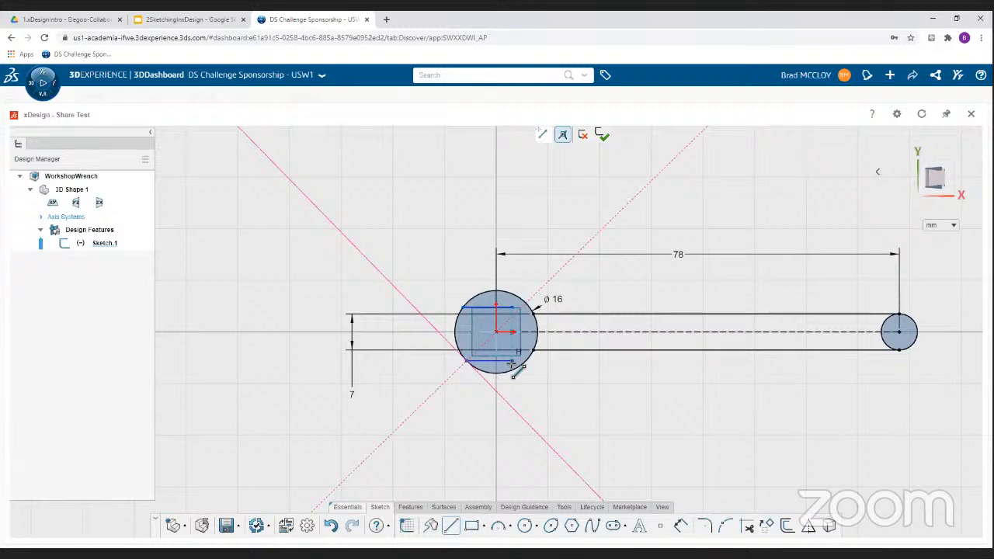
click(510, 362)
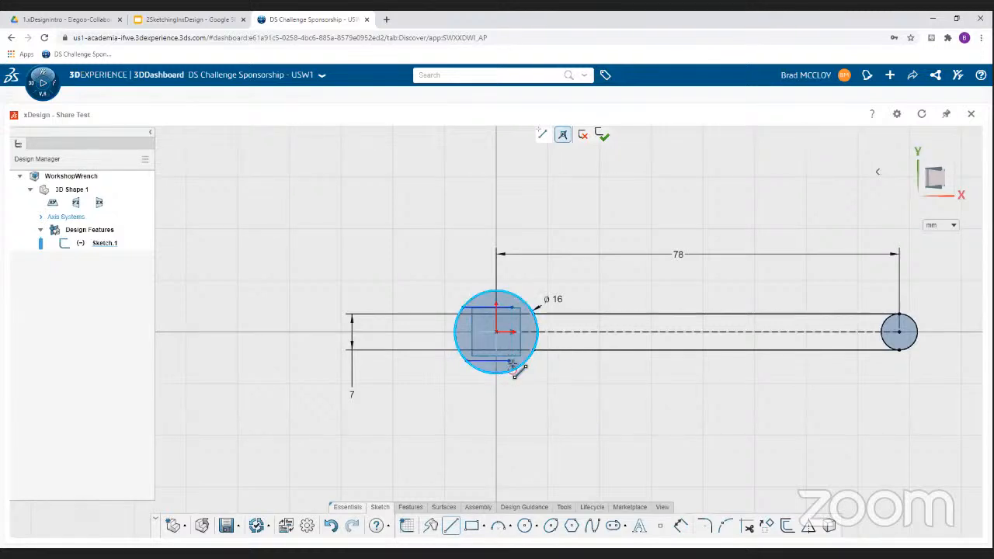
key(Escape)
Constrain the inner endpoints of the two short lines to be vertically aligned and shift the aligned ends slightly toward the handle.
click(515, 313)
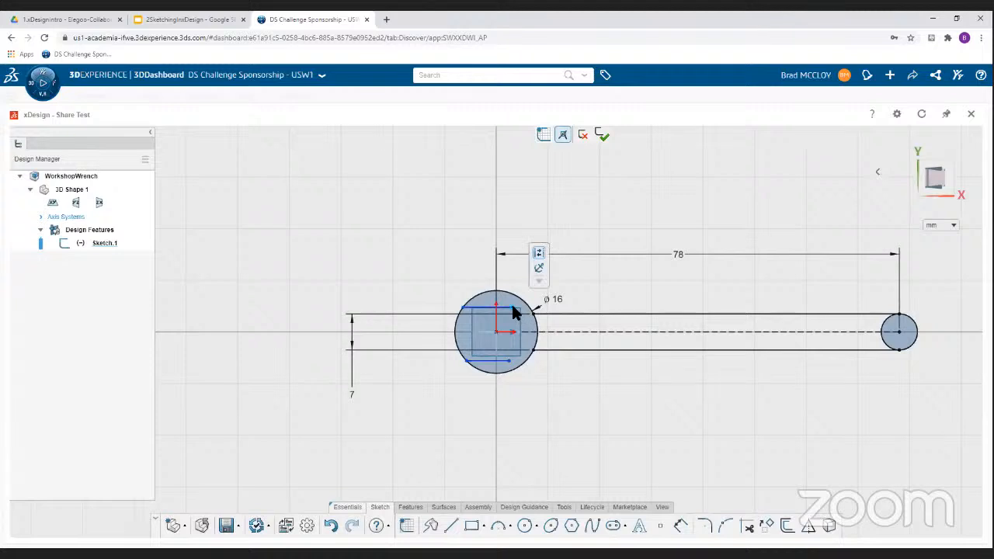
click(507, 361)
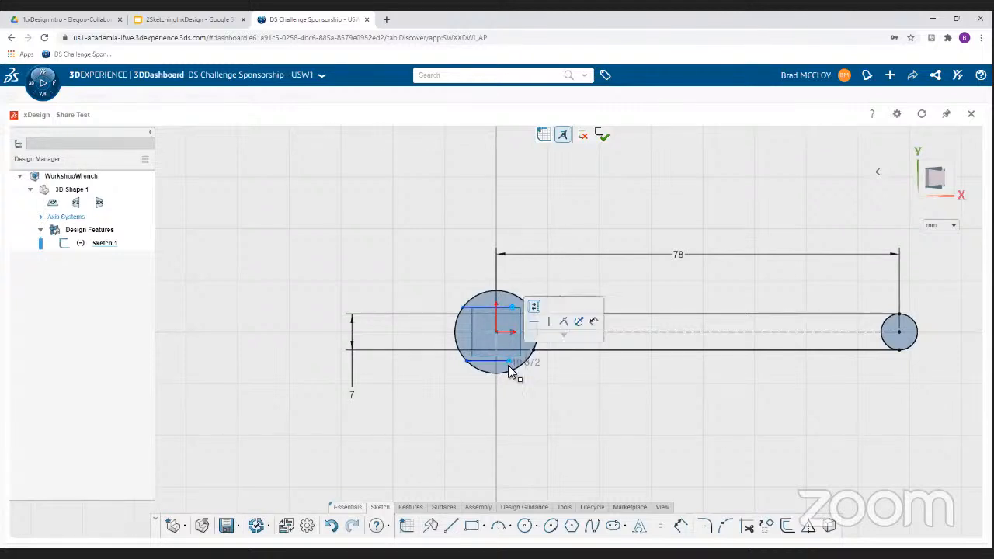
click(550, 324)
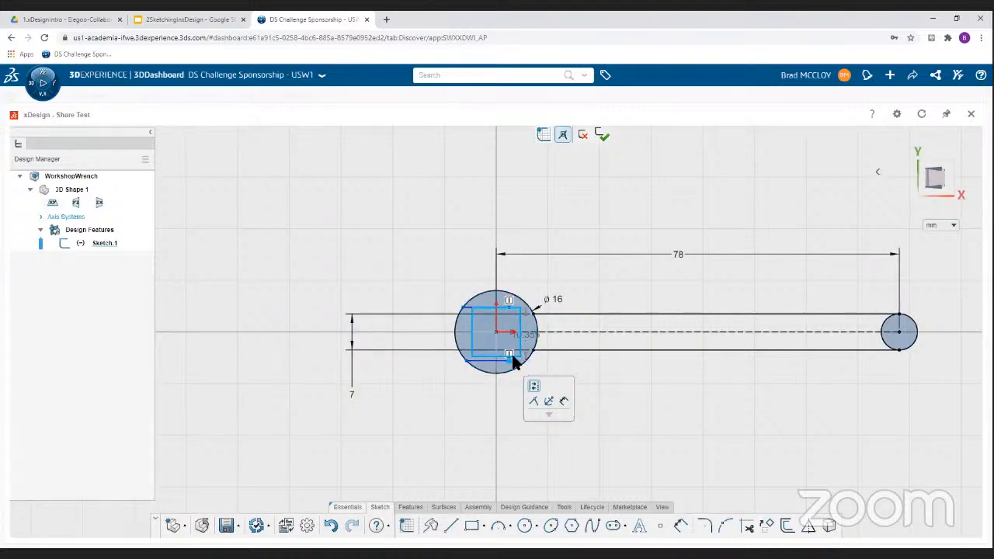
key(Escape)
mouse_move(510, 359)
mouse_down()
mouse_move(488, 353)
mouse_move(514, 361)
mouse_move(505, 333)
mouse_move(512, 360)
mouse_up()
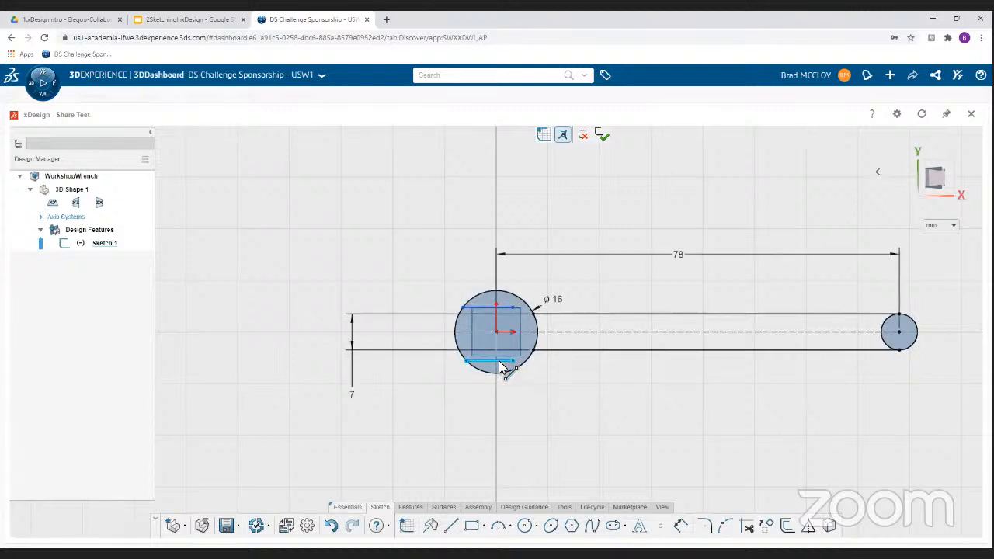
Make the two short lines inside the 16 mm circle symmetric about the construction line.
click(499, 361)
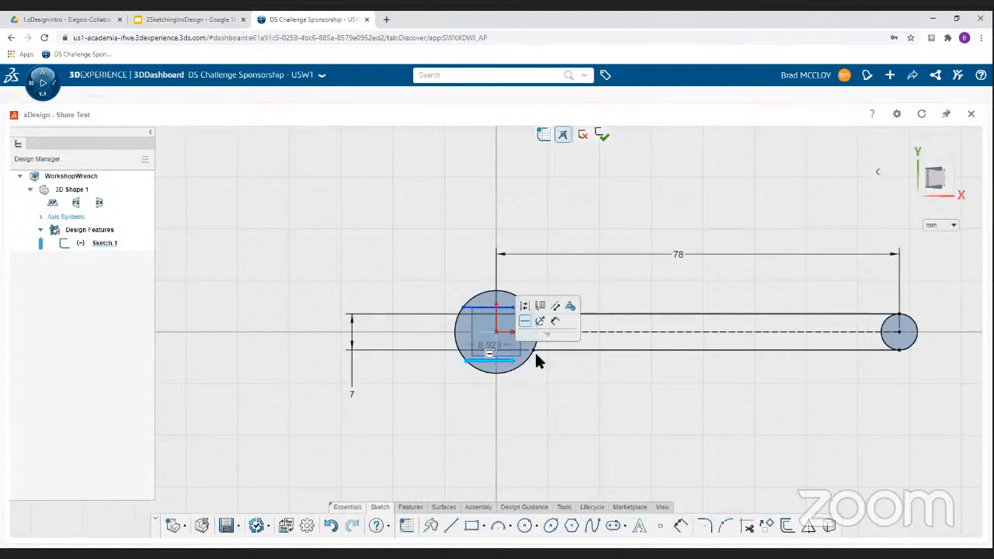
click(600, 336)
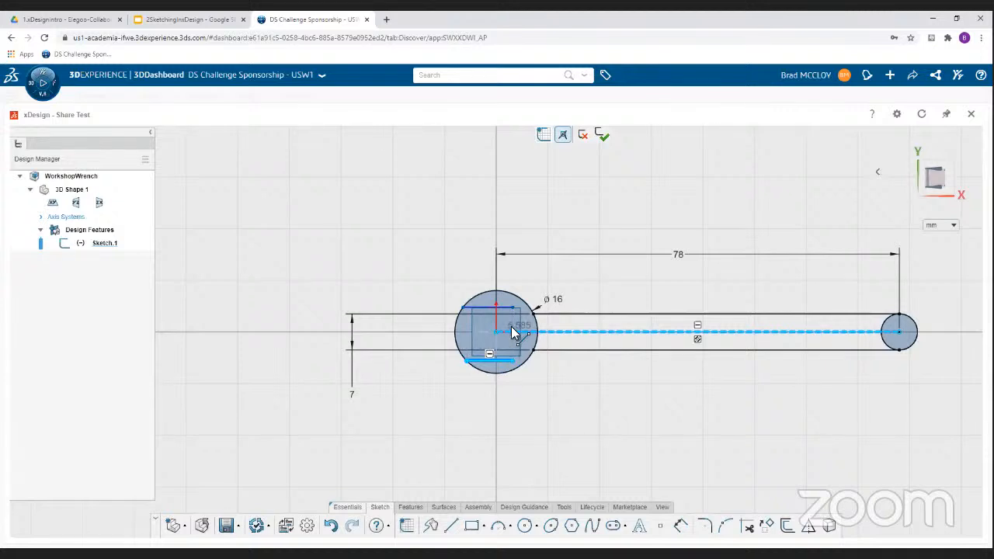
click(466, 308)
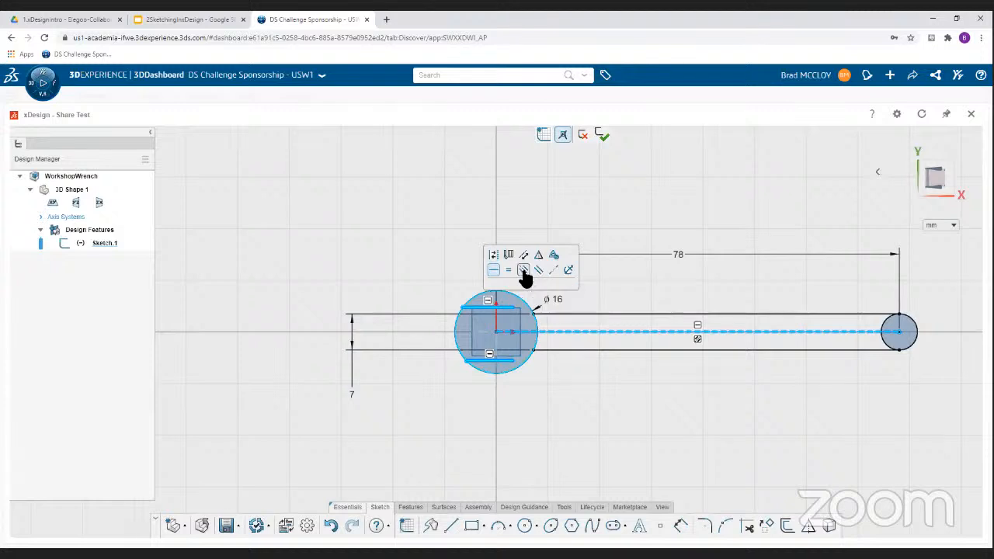
click(524, 272)
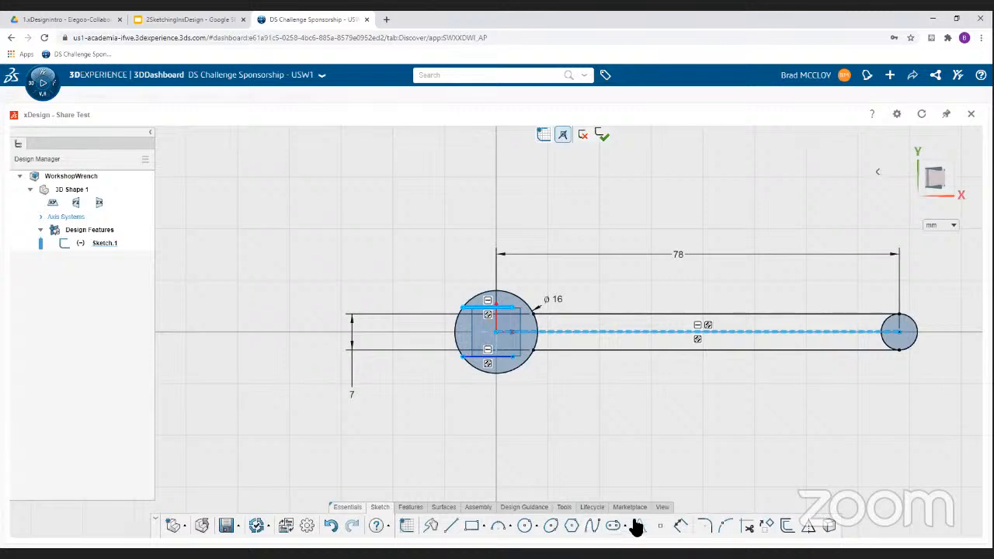
Dimension the length of the lower short line to 9 mm.
click(681, 526)
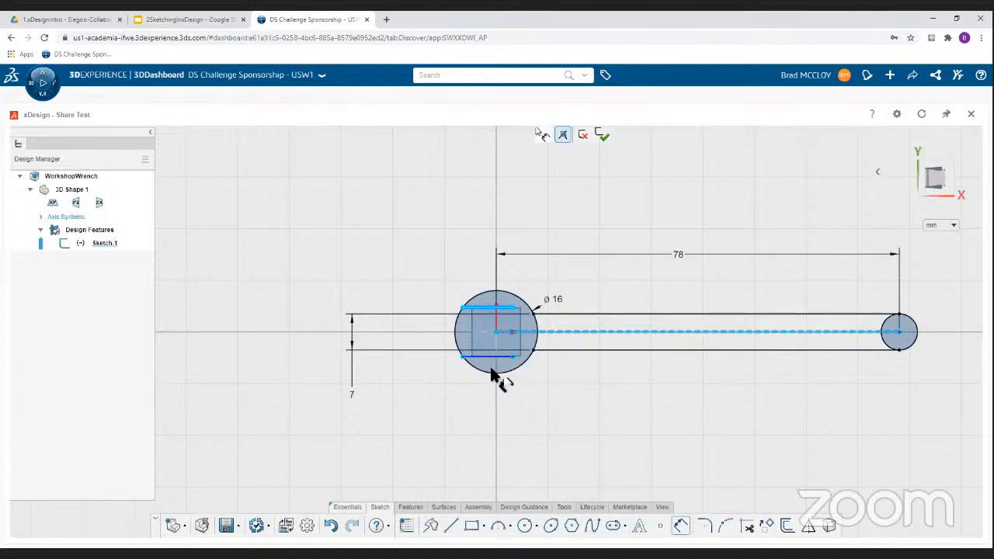
click(492, 359)
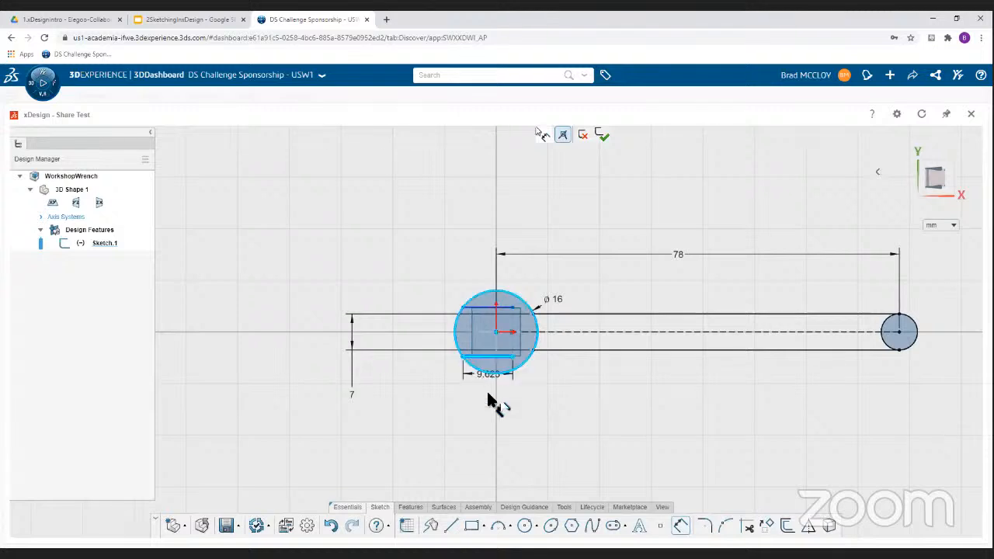
click(492, 400)
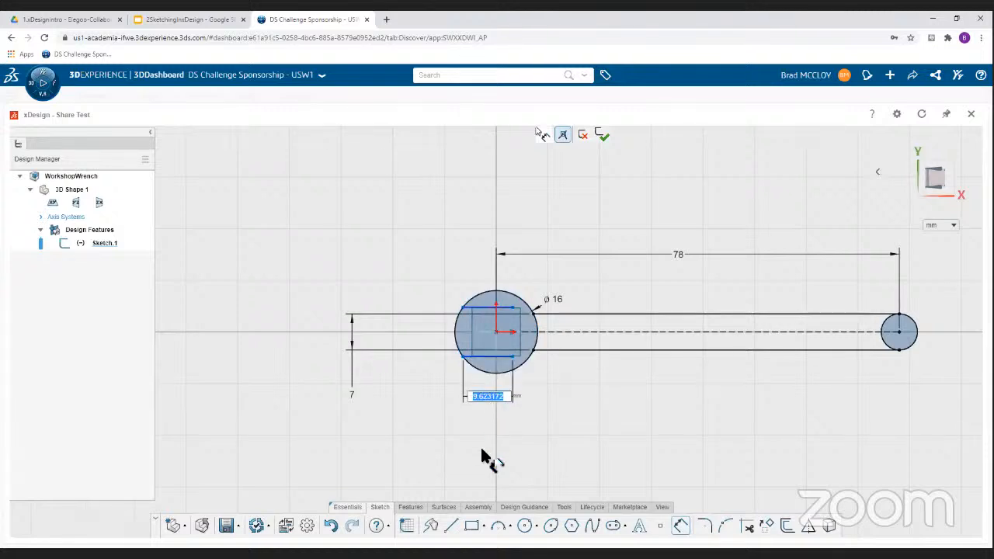
text(9)
key(Return)
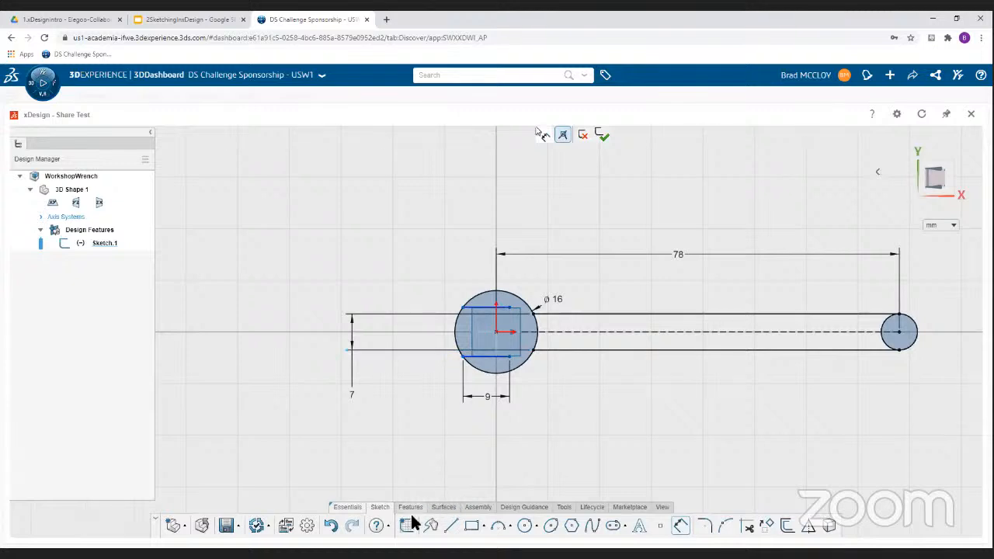
Draw a three-point arc joining the inner ends of the two short lines, bulging toward the handle.
click(509, 528)
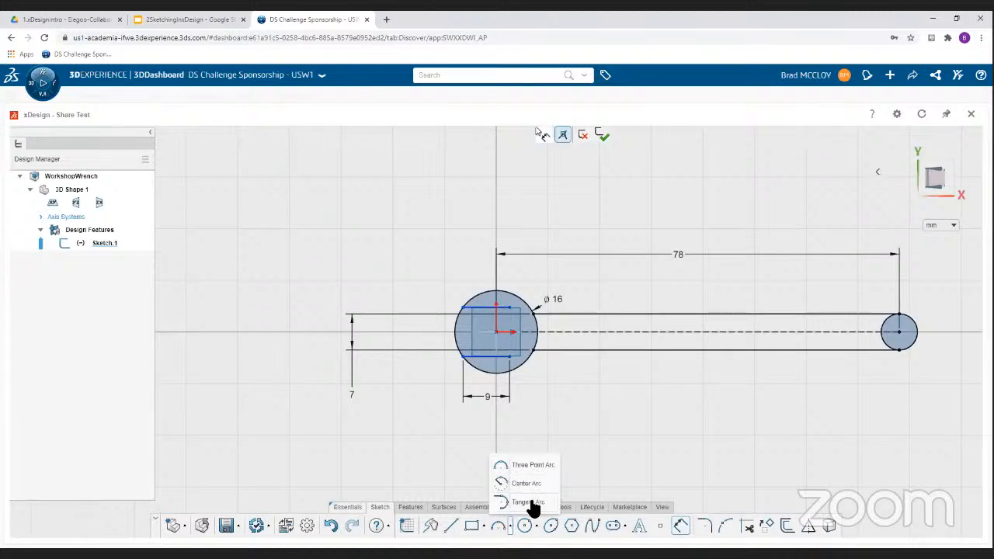
click(502, 469)
click(502, 466)
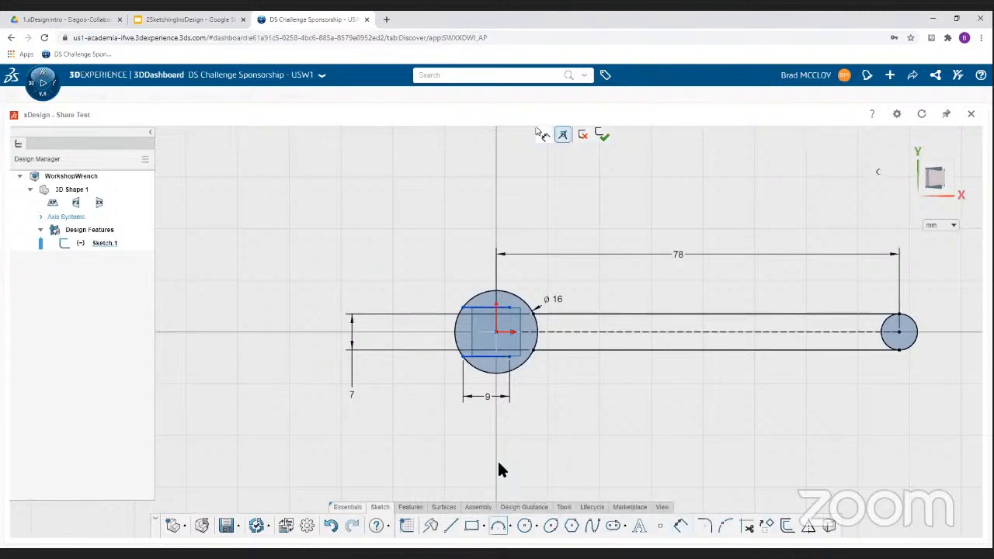
click(511, 308)
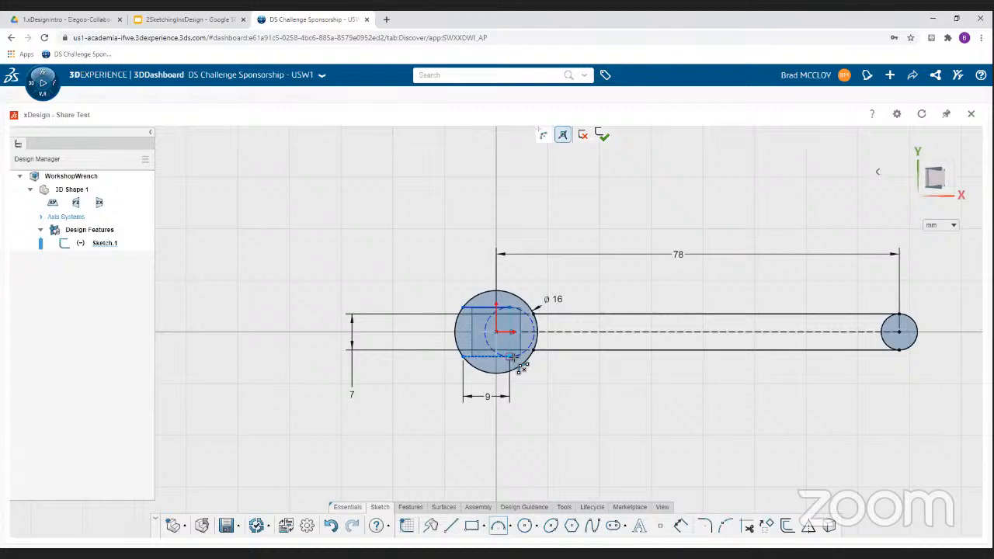
click(511, 357)
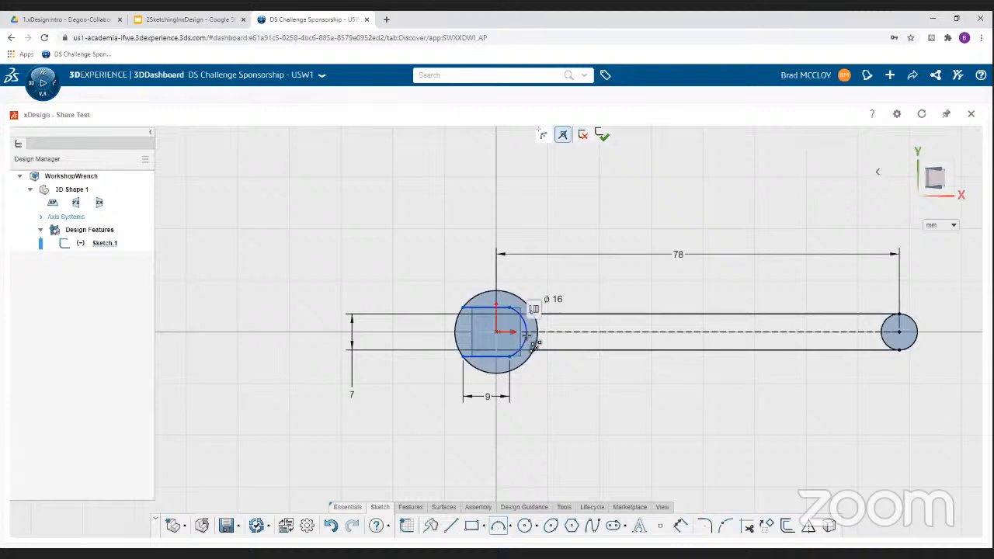
click(529, 336)
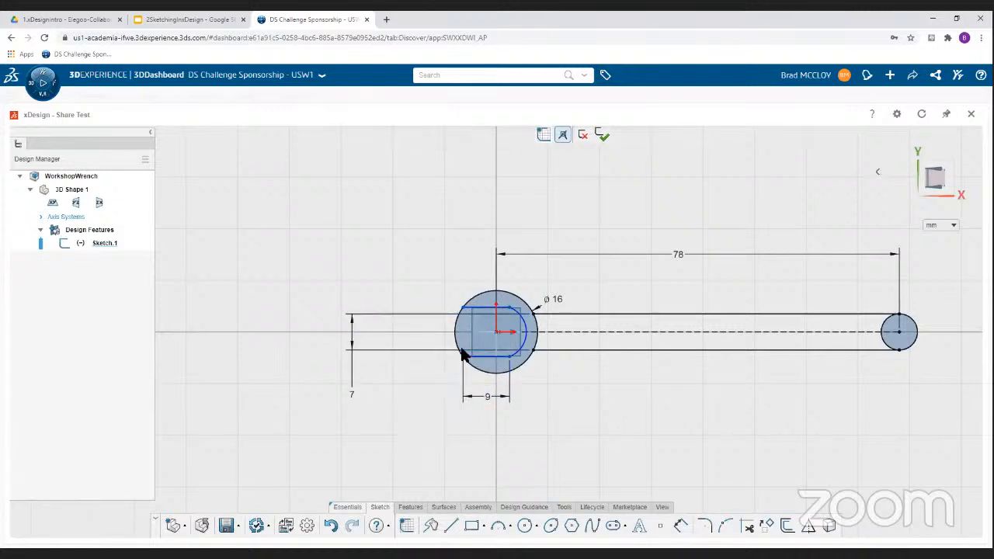
Test the sketch's freedom by moving the lower short line's outer end and trying to move the handle's far end.
mouse_move(463, 356)
mouse_down()
mouse_move(456, 344)
mouse_move(467, 367)
mouse_move(448, 344)
mouse_move(450, 355)
mouse_up()
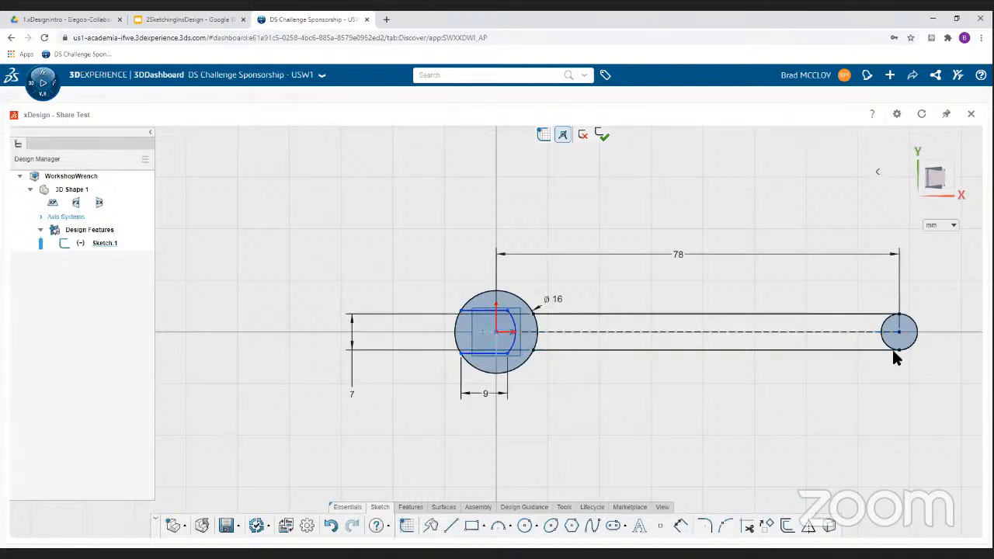
drag(898, 351, 895, 358)
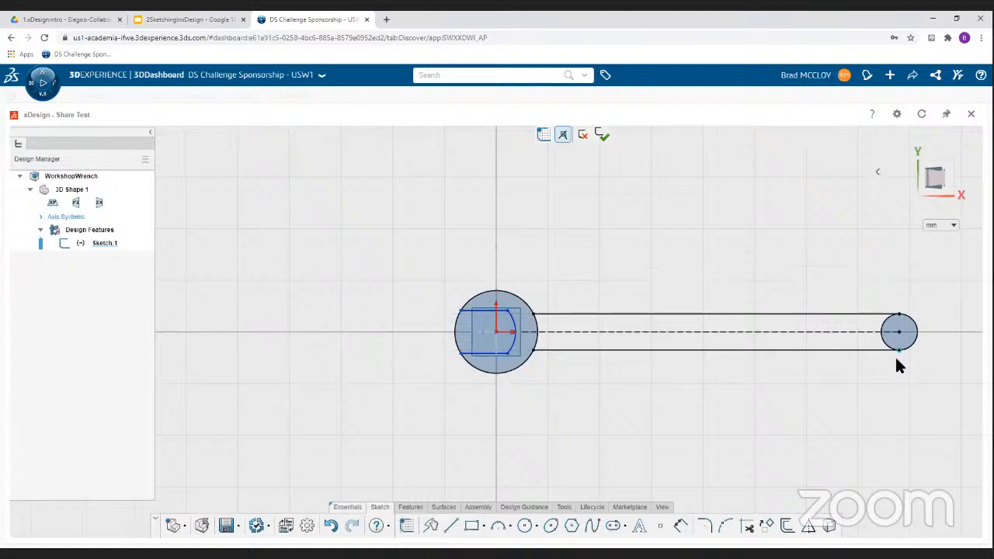
drag(909, 321, 902, 346)
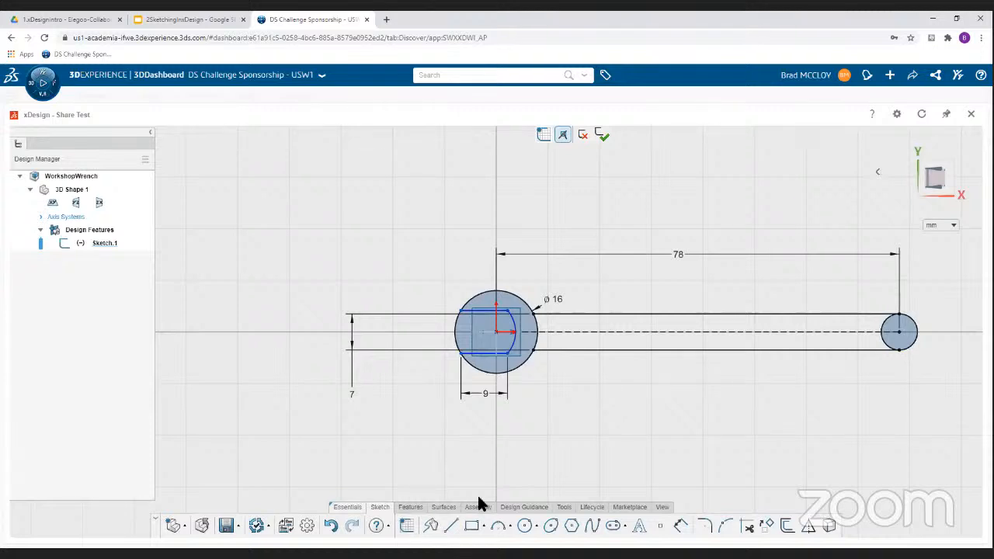
Dimension the distance between the two short lines to 9 mm.
click(681, 528)
click(465, 312)
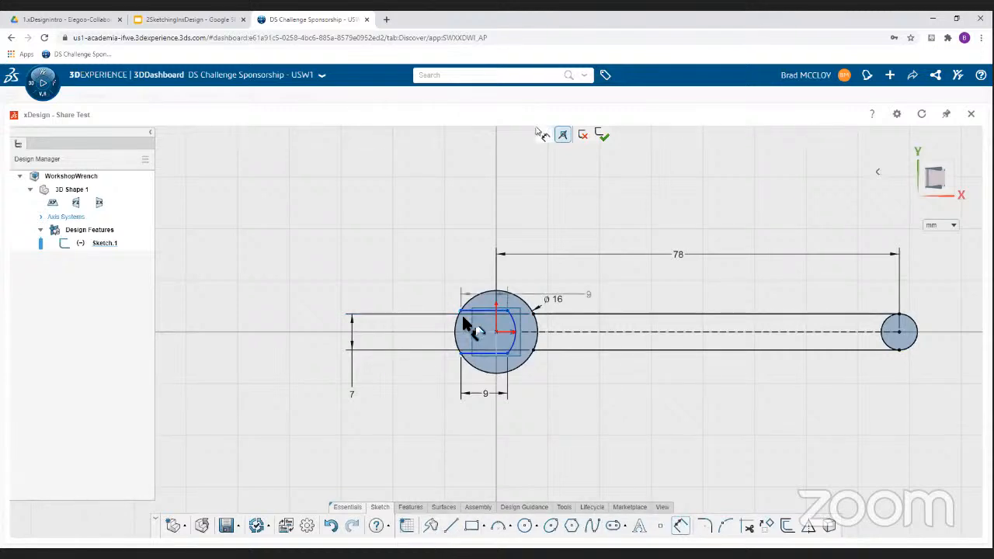
click(465, 353)
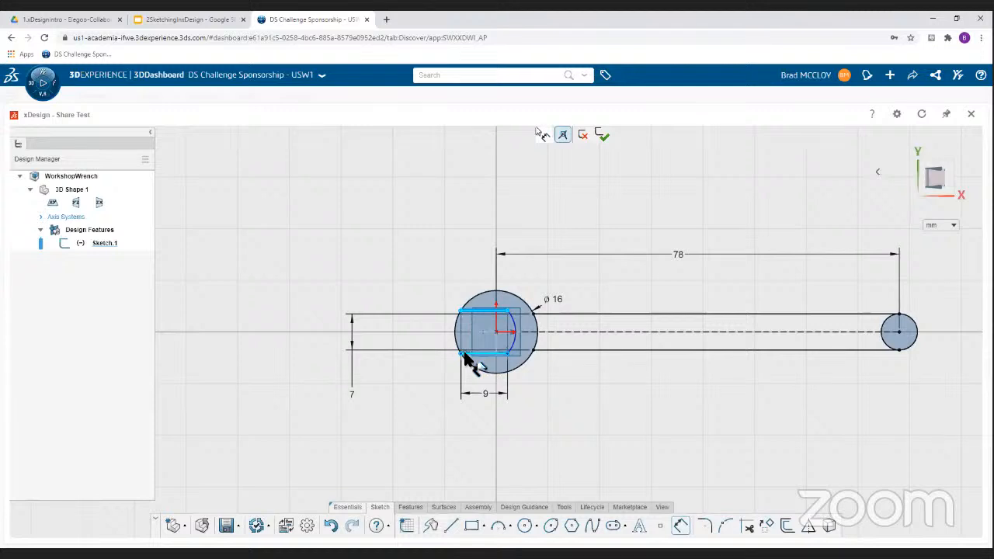
click(431, 342)
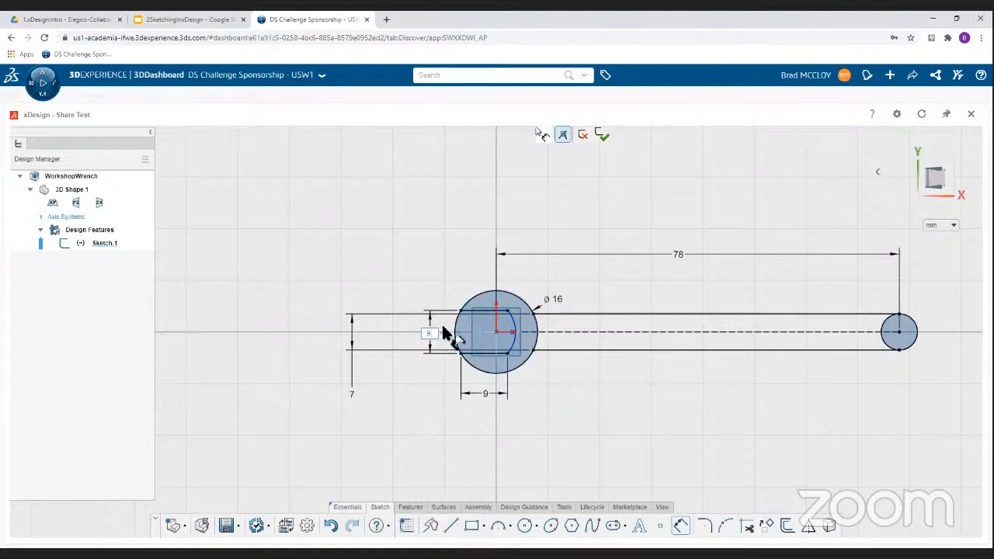
key(Return)
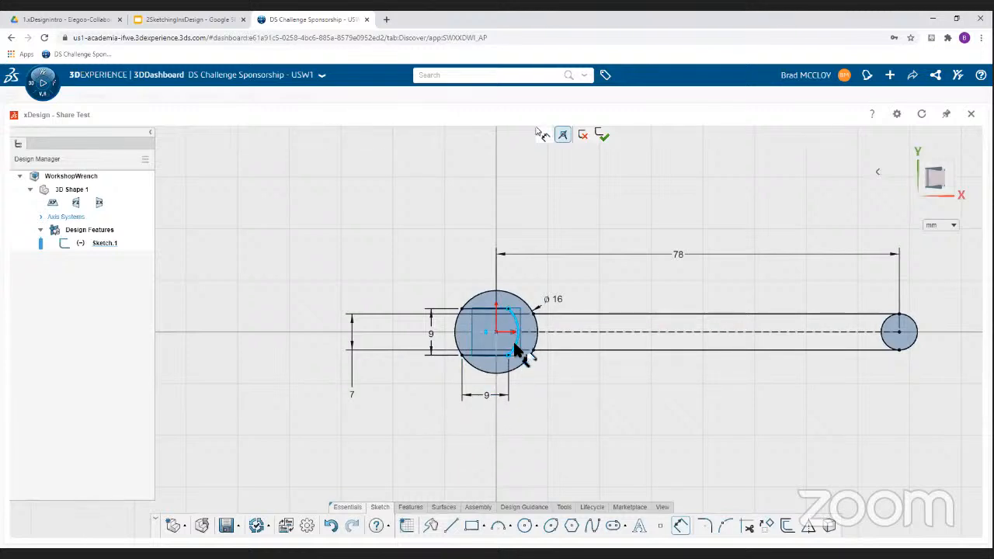
Add a radius dimension to the arc between the short lines and delete that dimension again.
click(515, 349)
click(558, 406)
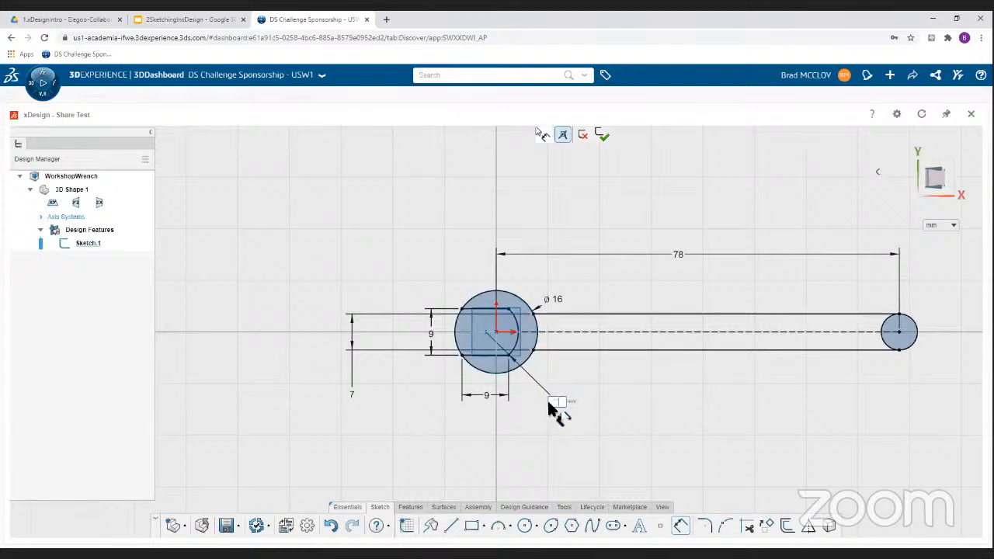
key(Escape)
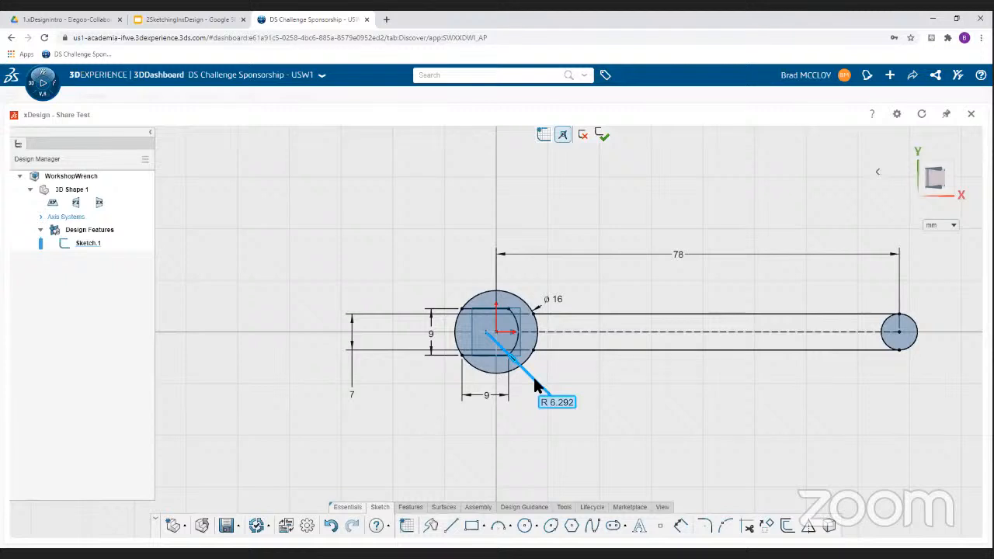
key(Delete)
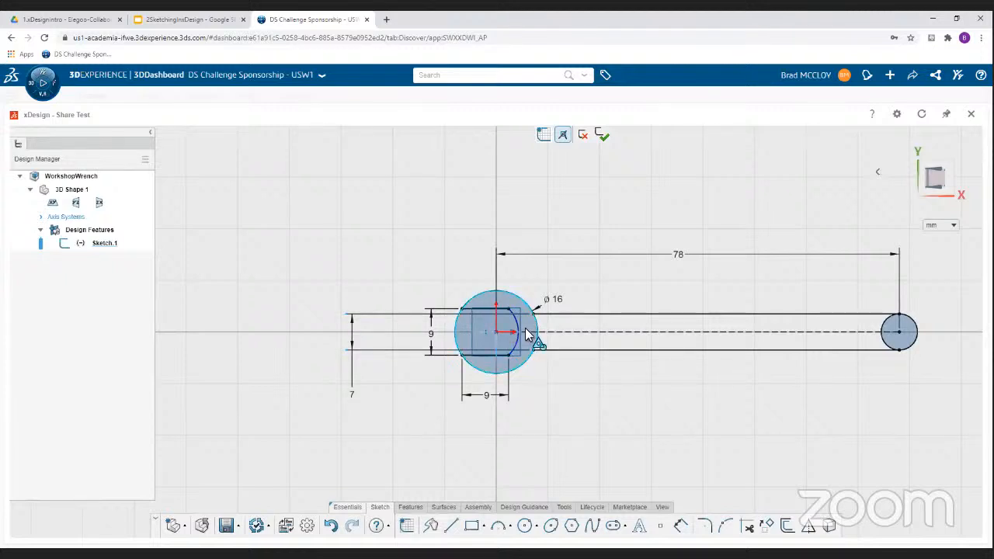
Move the jaw arc's centre point onto the sketch origin.
drag(519, 338, 492, 338)
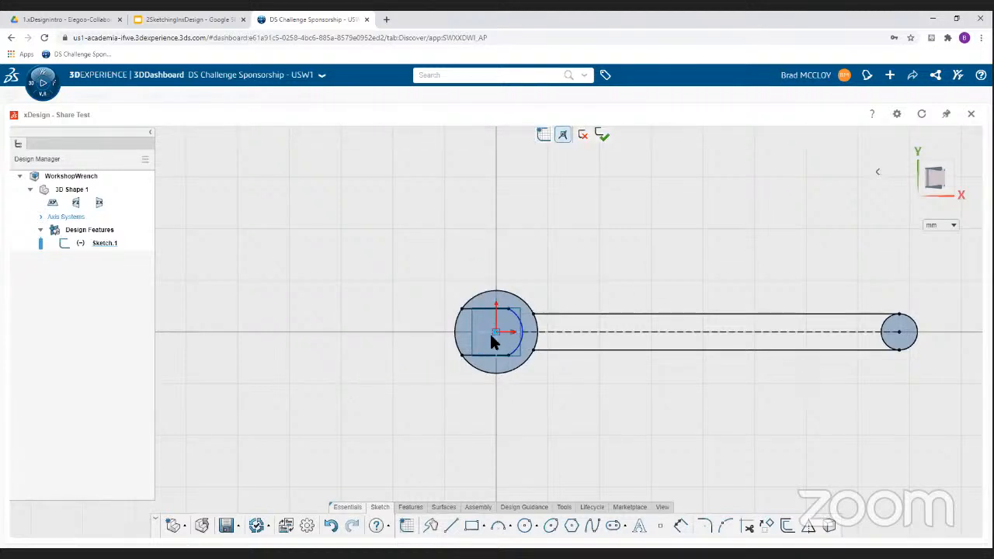
drag(490, 334, 490, 334)
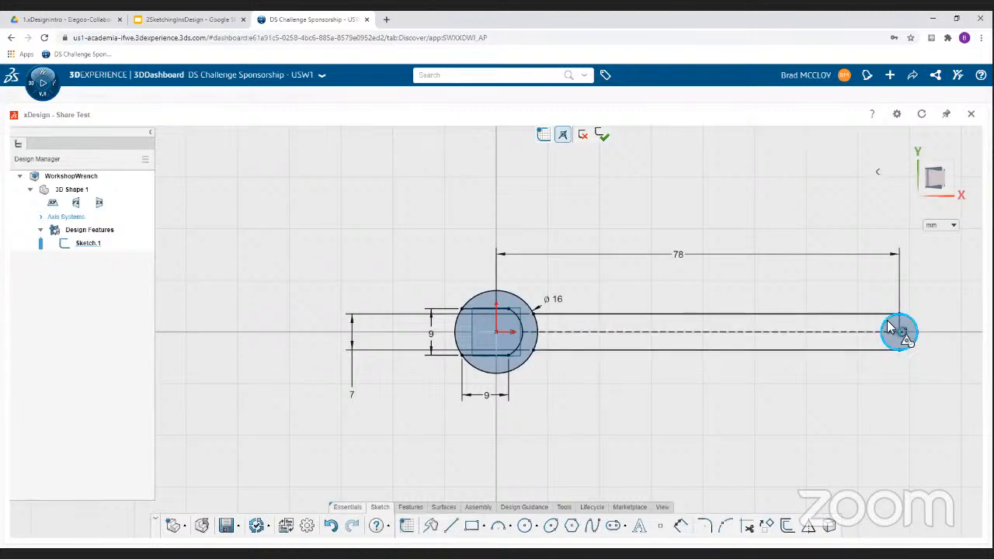
Trim the inner half of the handle-end circle between the two handle lines.
click(887, 321)
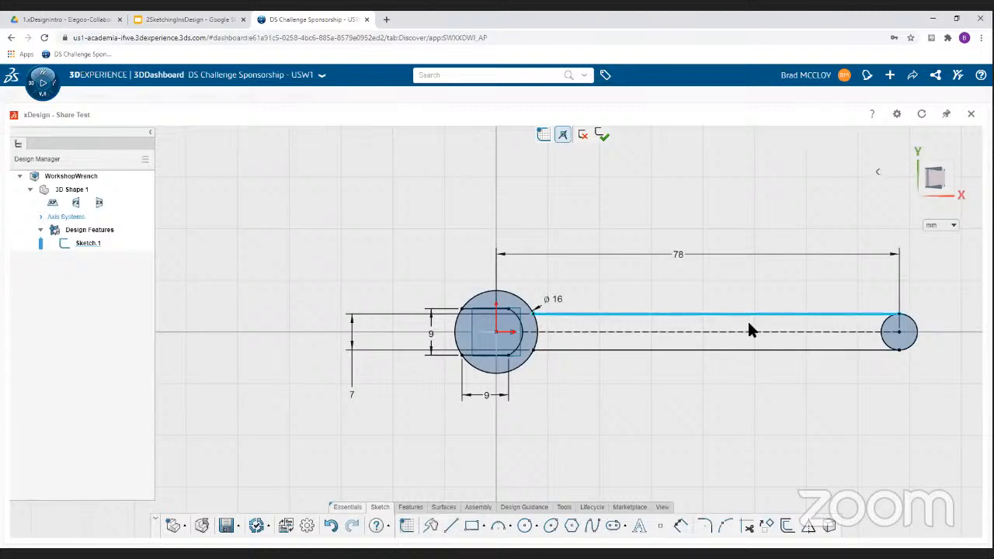
click(750, 531)
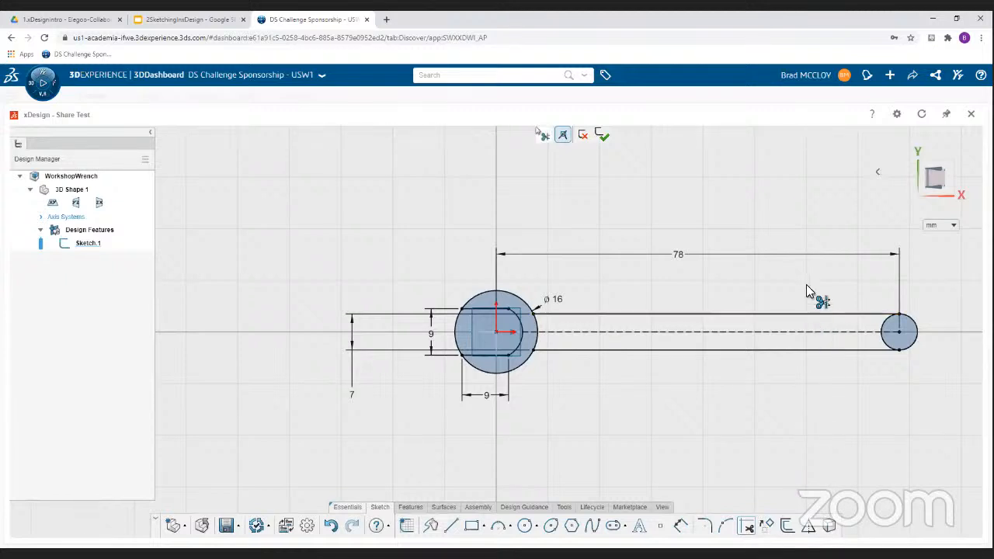
click(886, 331)
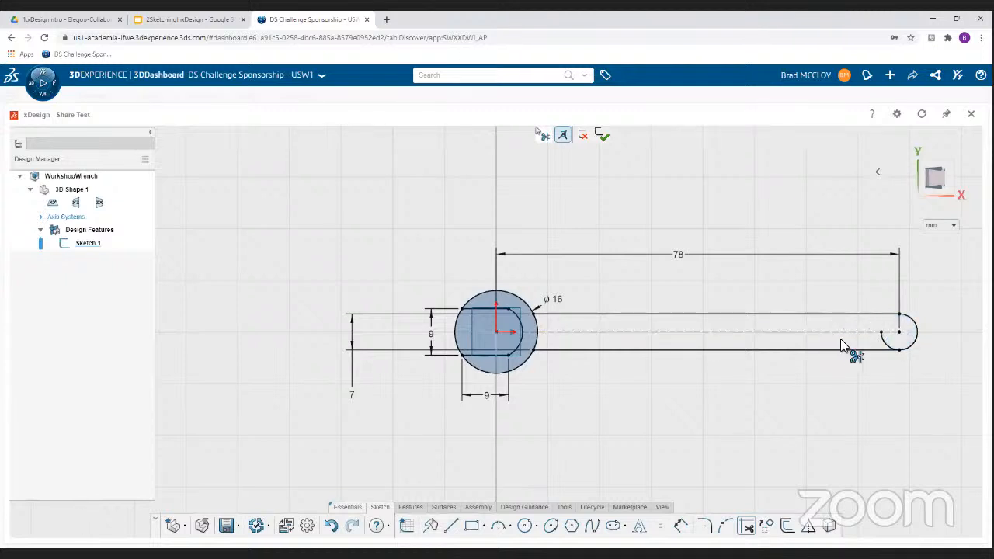
click(885, 345)
Trim the head circle between the handle lines and across the jaw opening.
click(537, 342)
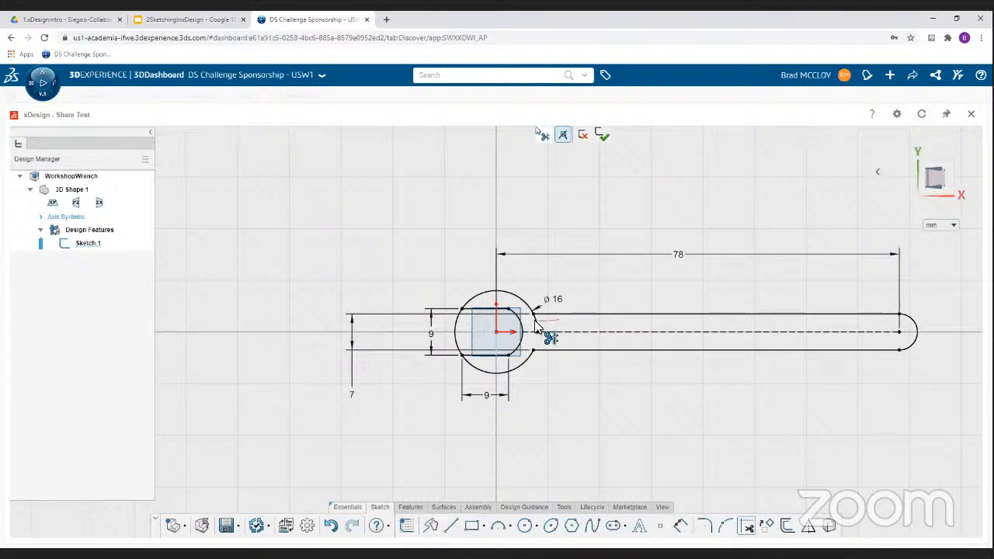
click(536, 322)
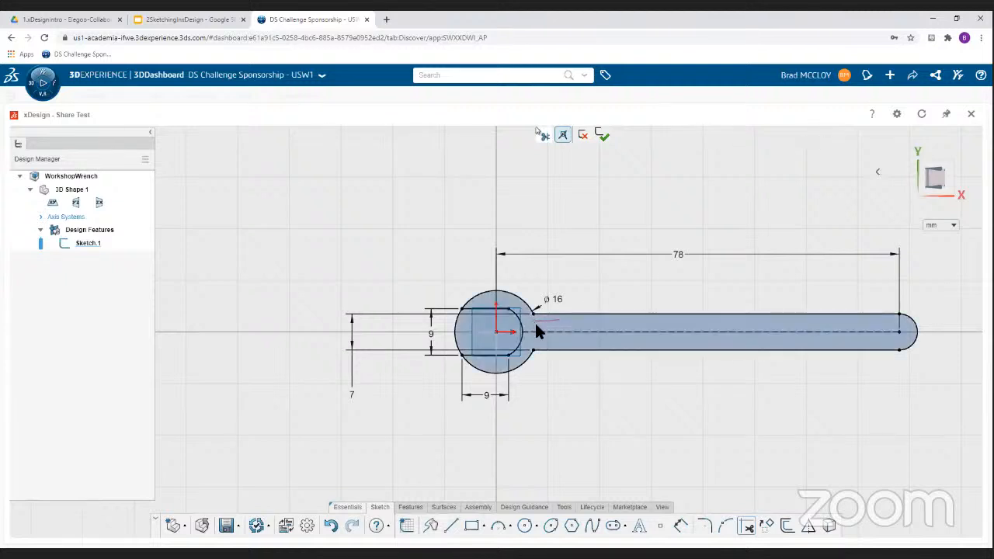
click(456, 347)
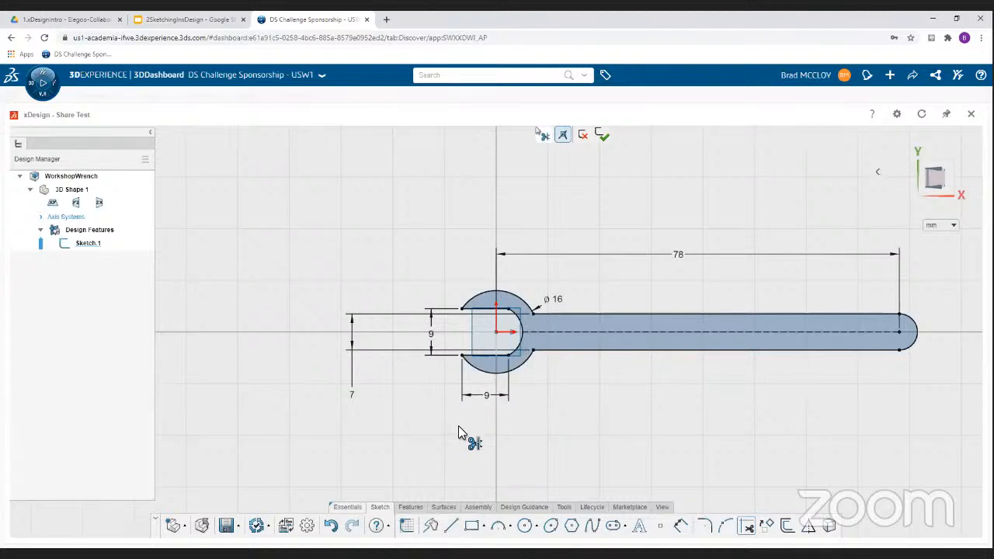
key(Escape)
Set the length of the short jaw lines to 7 mm, and shorten it further to 6 mm.
double_click(486, 395)
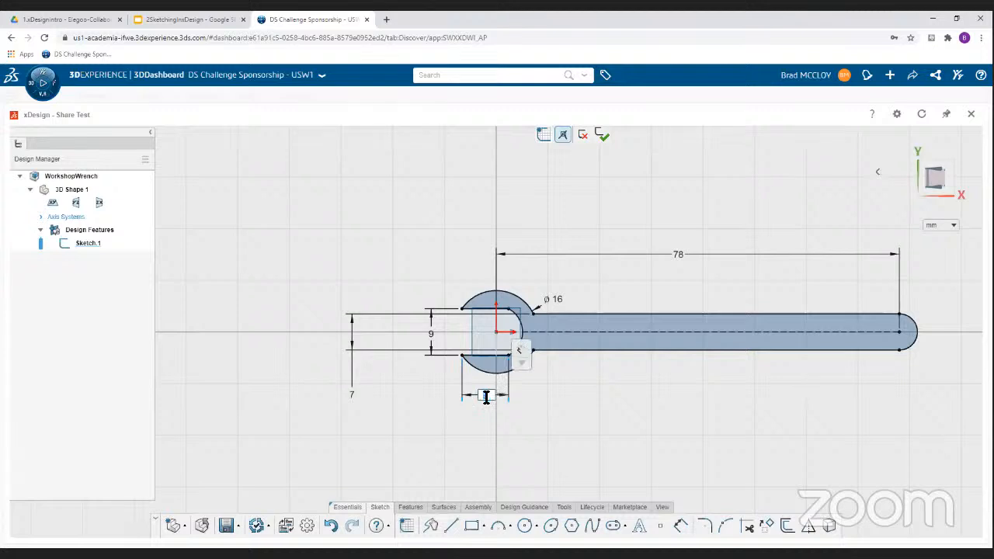
text(7)
key(Return)
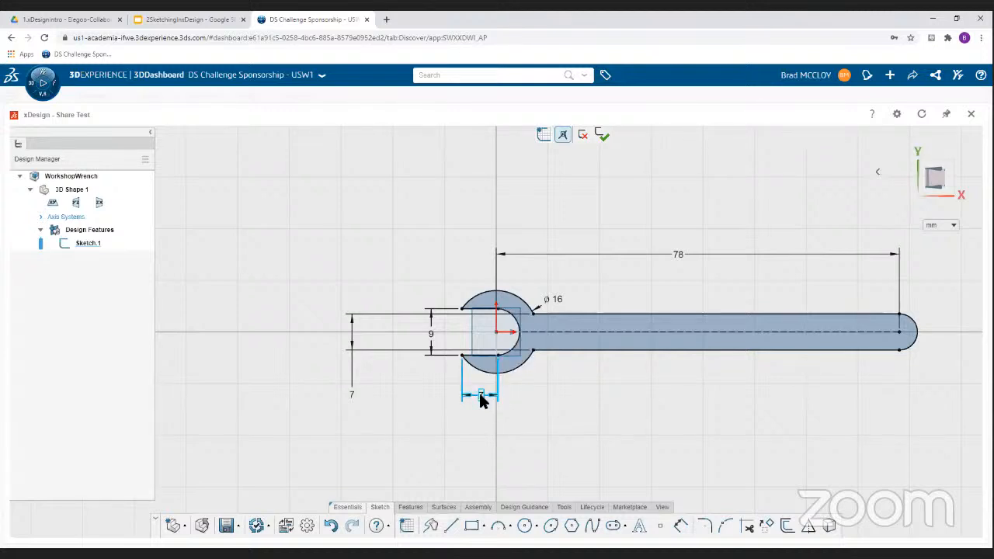
double_click(479, 393)
Set the wrench head's outer diameter to 18 mm.
double_click(550, 301)
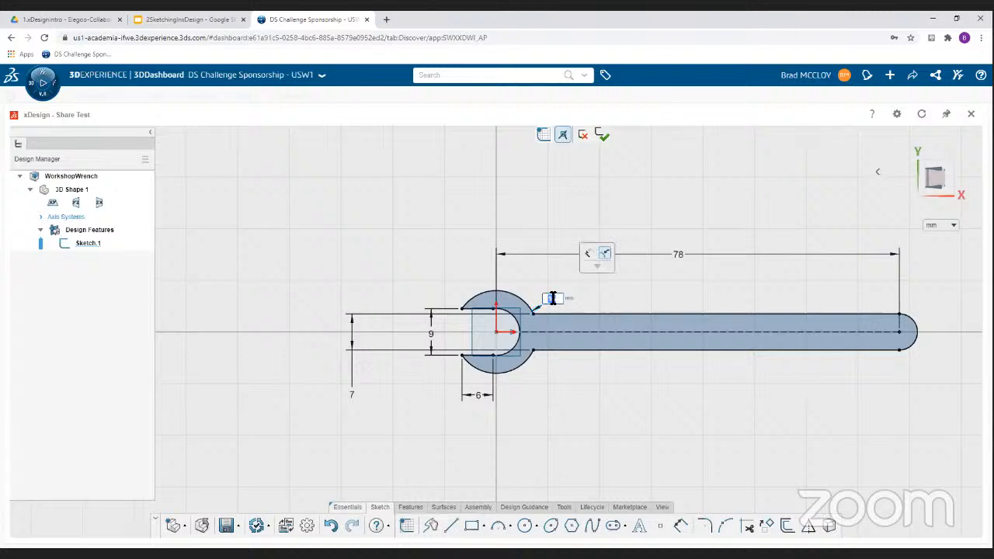
text(18)
key(Return)
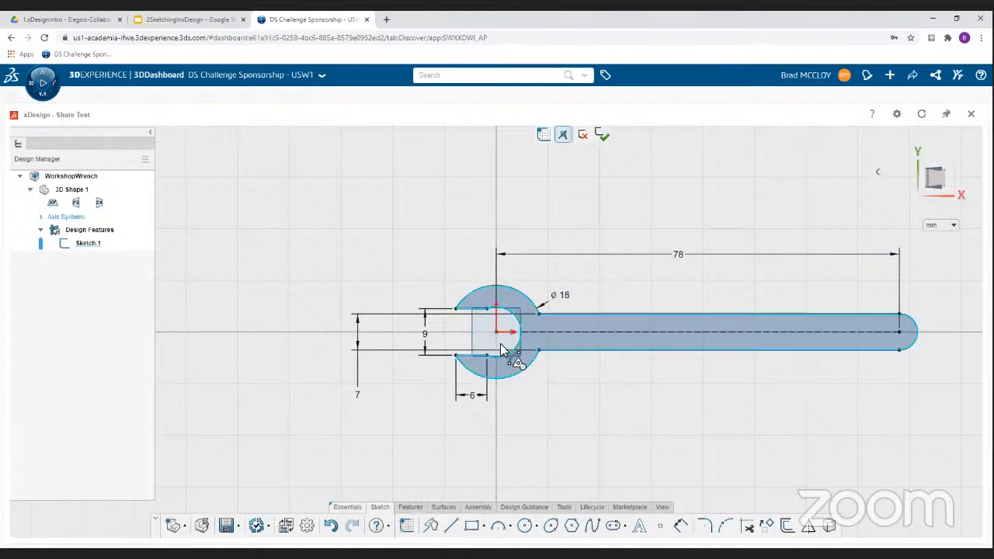
scroll(494, 339, up, 5)
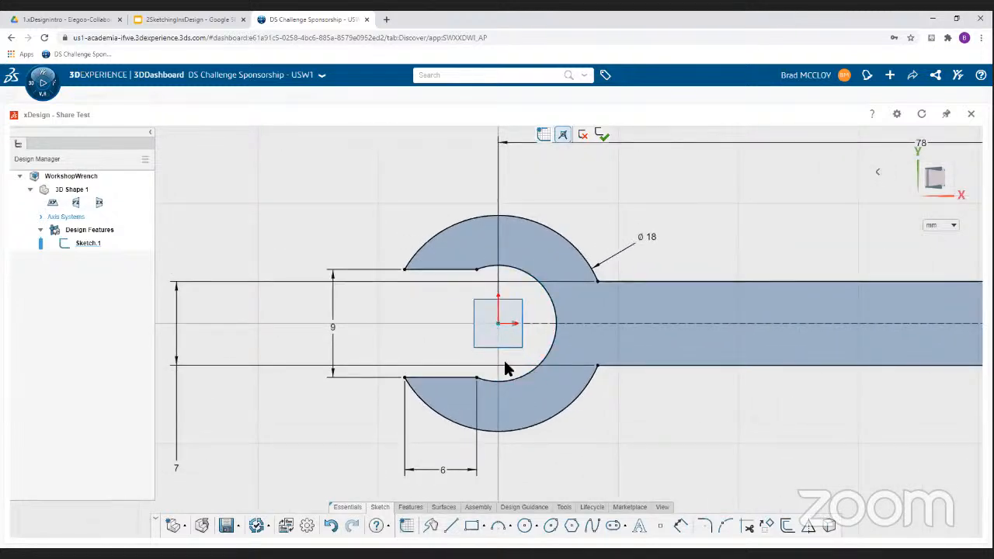
scroll(505, 383, down, 3)
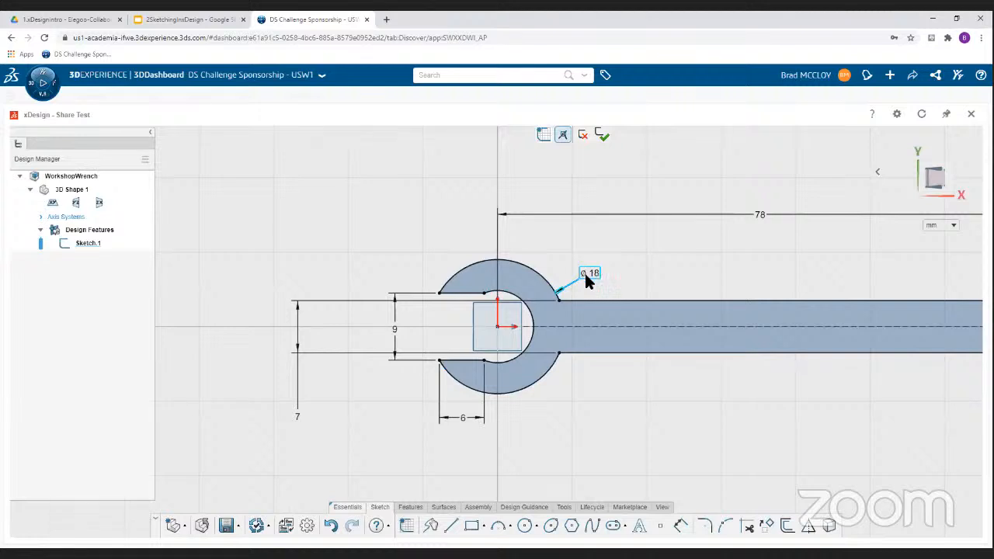
Delete the origin-centred arc that closes the jaw opening.
click(533, 325)
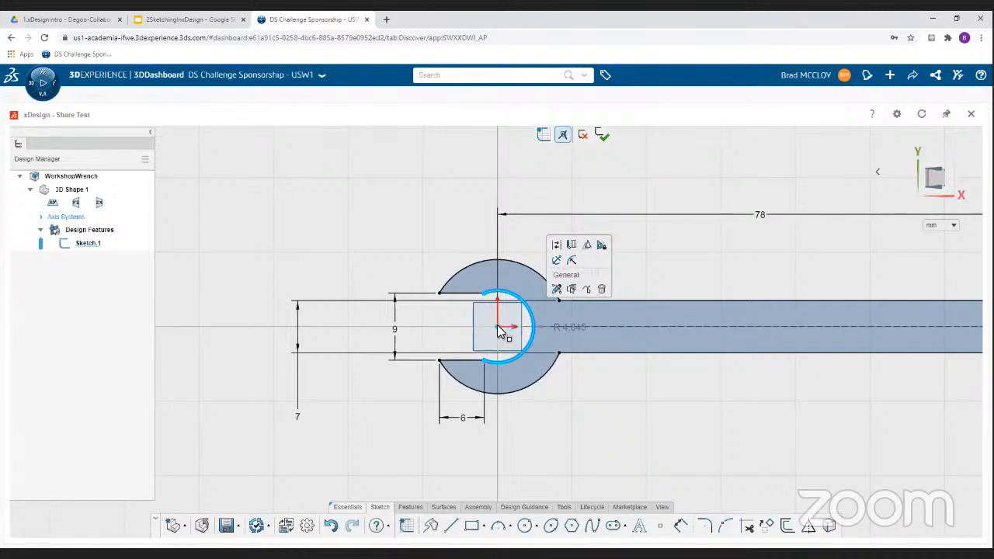
click(498, 326)
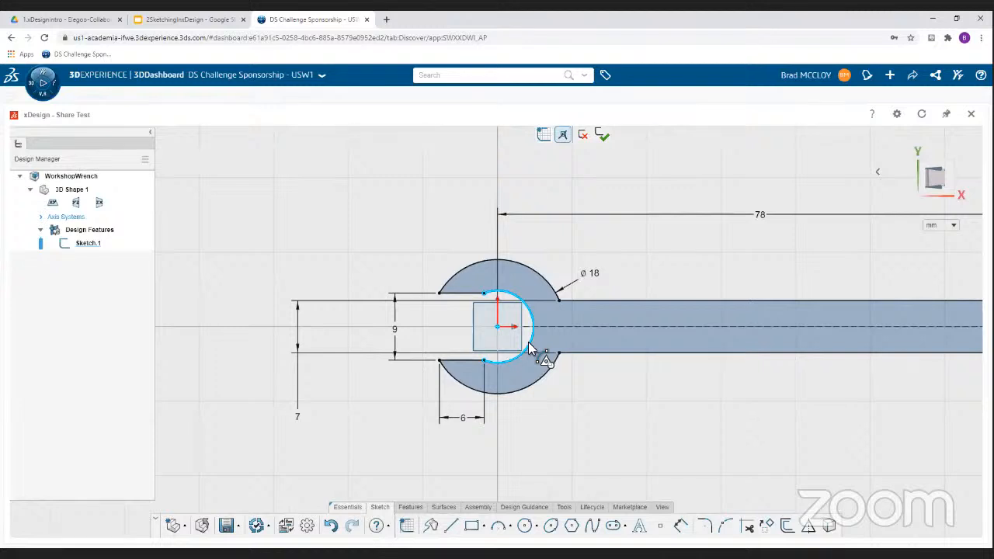
click(529, 349)
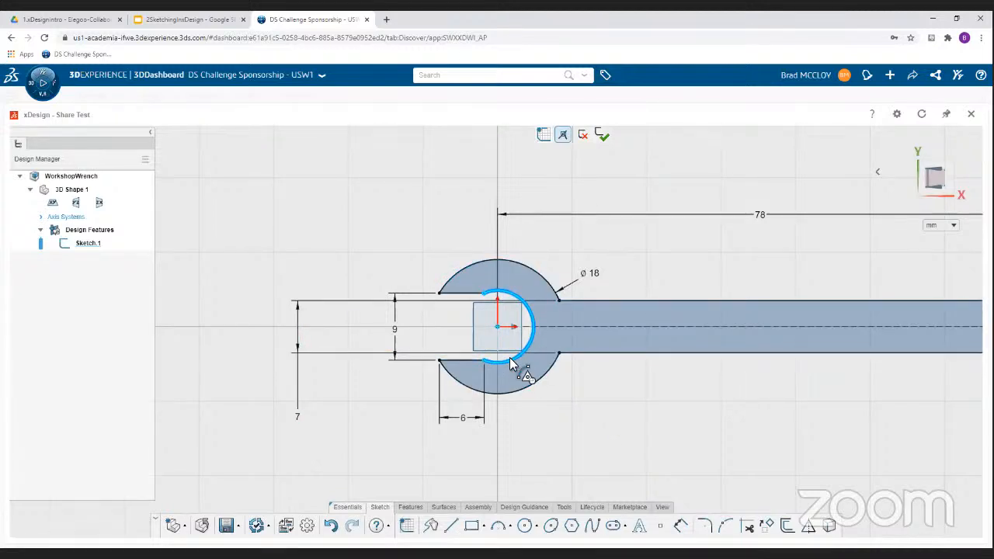
mouse_move(511, 363)
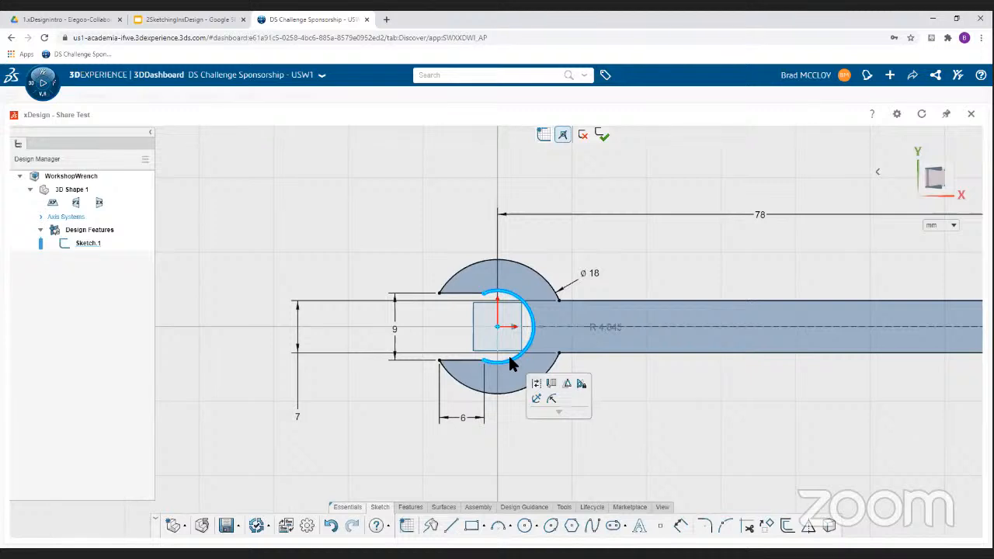
key(Delete)
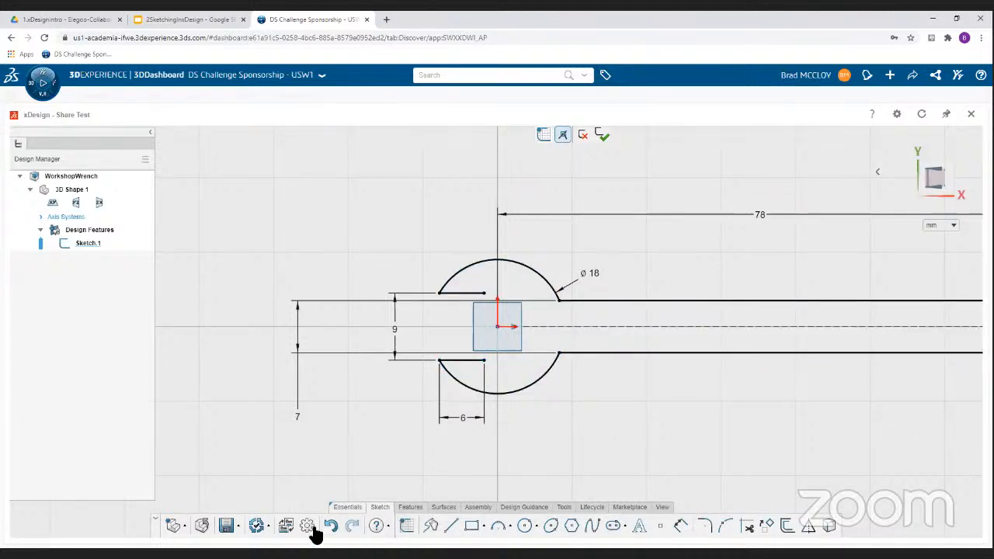
Draw a new three-point arc between the short jaw lines' inner ends, bulging toward the handle and ending short of the head's edge.
click(498, 526)
click(487, 358)
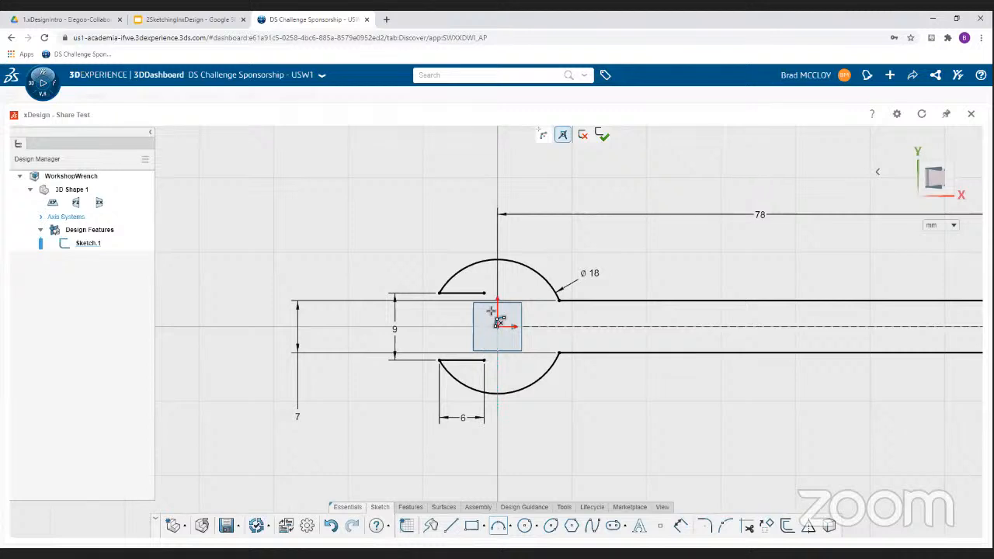
click(484, 295)
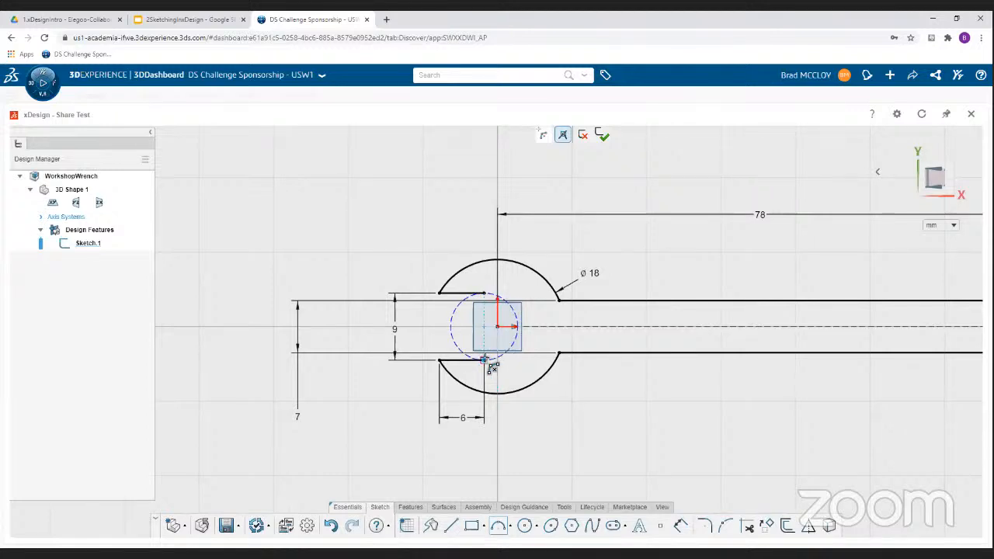
click(531, 336)
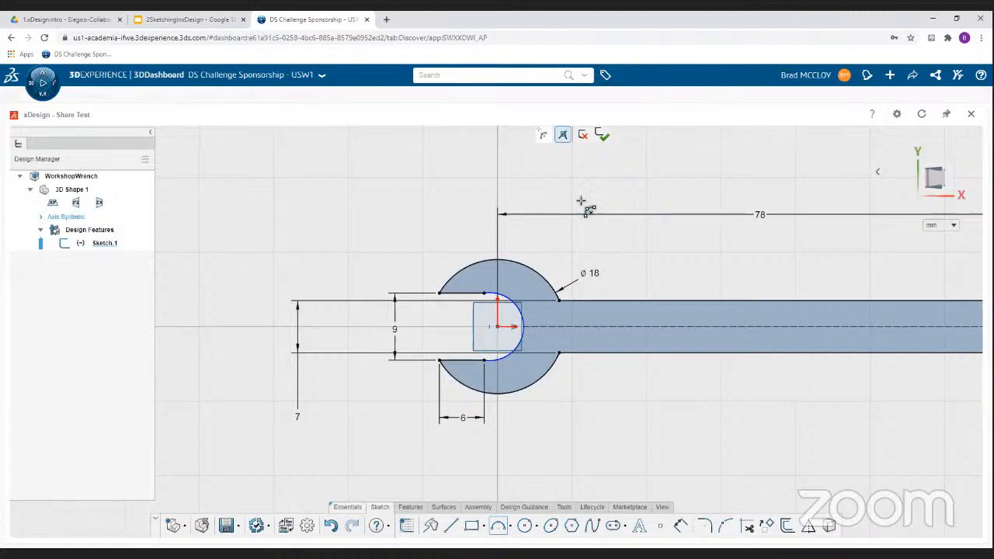
Add a radius dimension to the new jaw arc, placed above the wrench head.
click(681, 526)
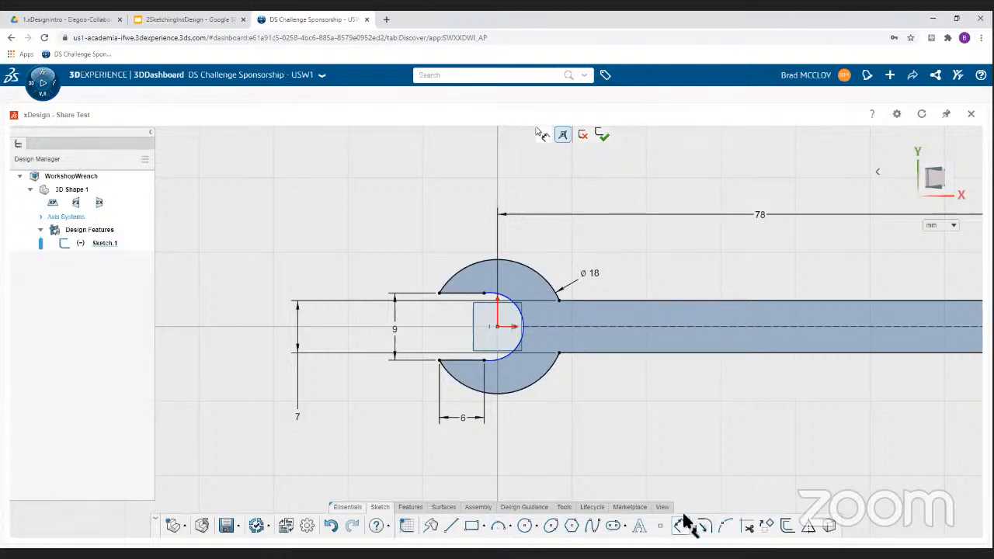
click(510, 298)
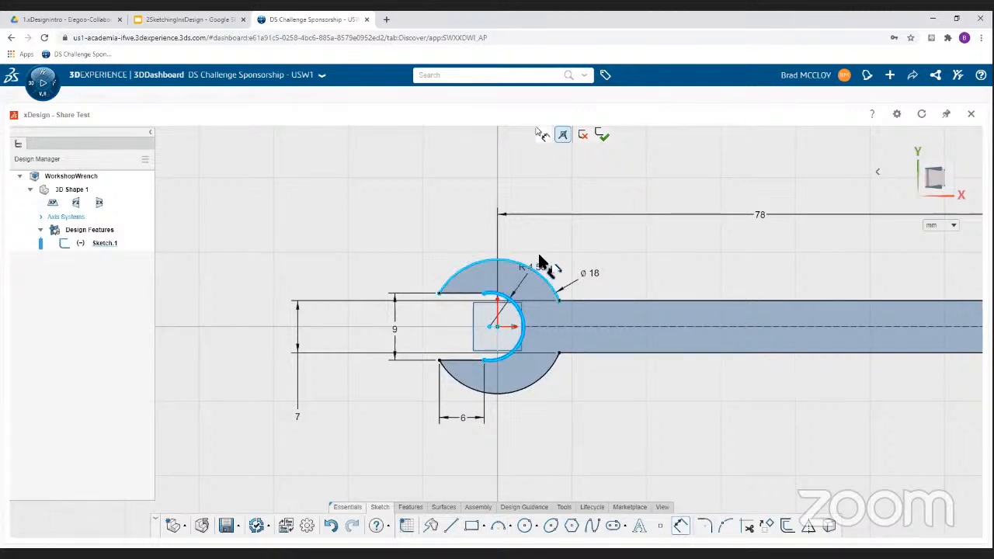
click(546, 254)
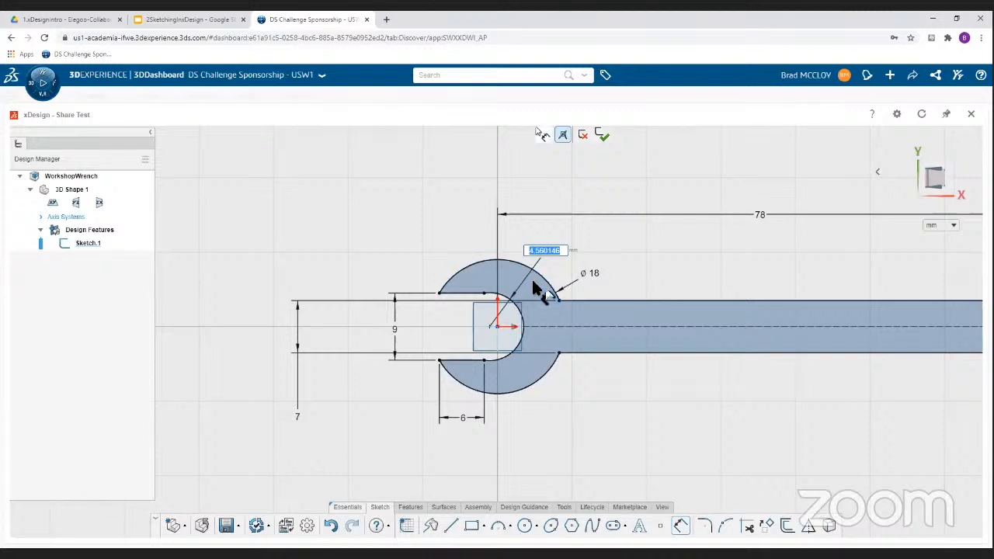
Try to set the jaw arc's radius to 4 mm and undo that value change.
text(4)
key(Return)
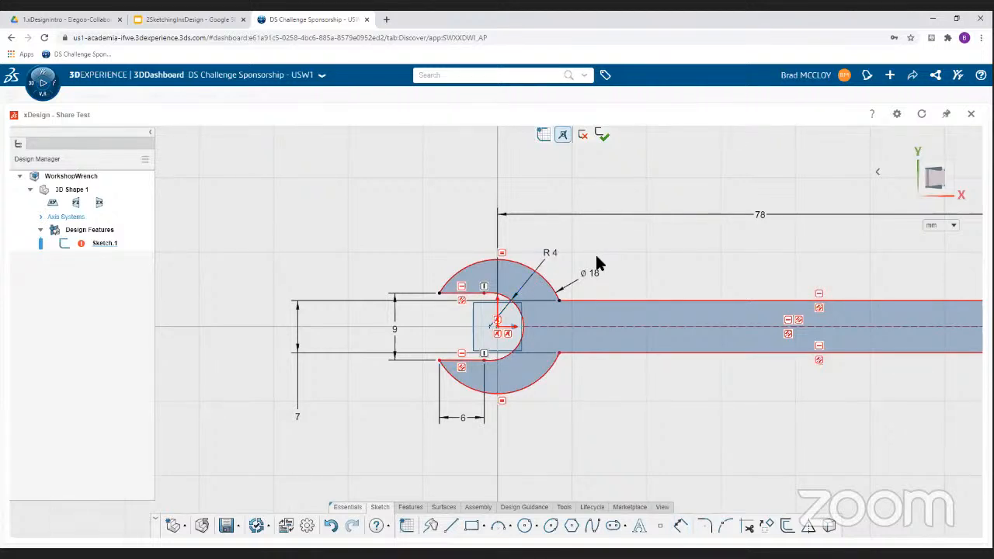
key(ctrl+z)
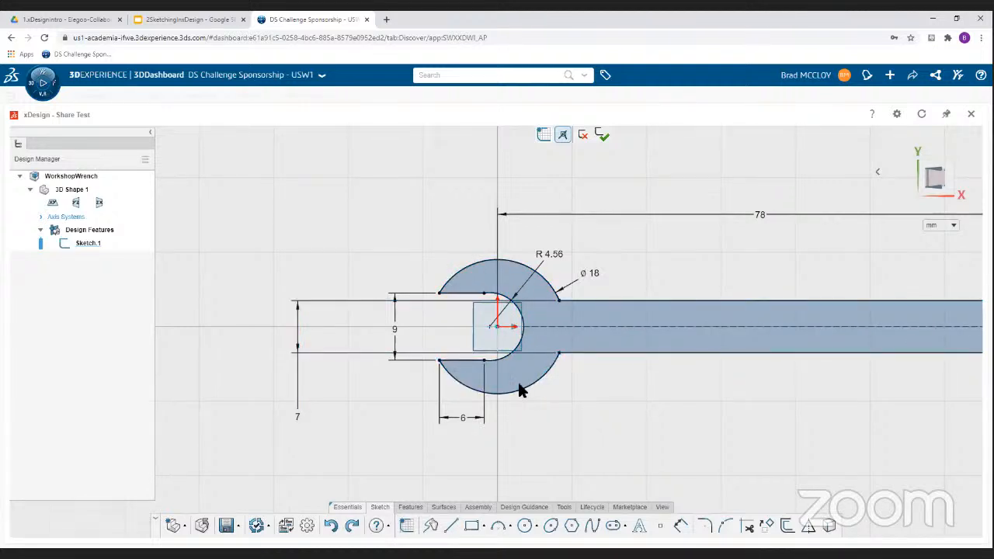
click(523, 337)
Extrude the wrench profile as a blind solid 6 mm thick.
scroll(610, 431, up, 4)
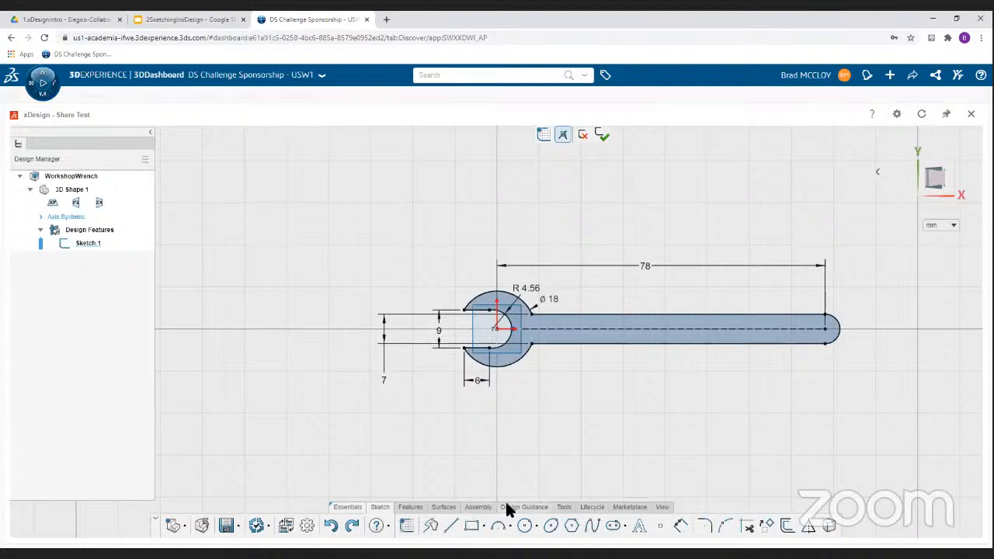
click(414, 509)
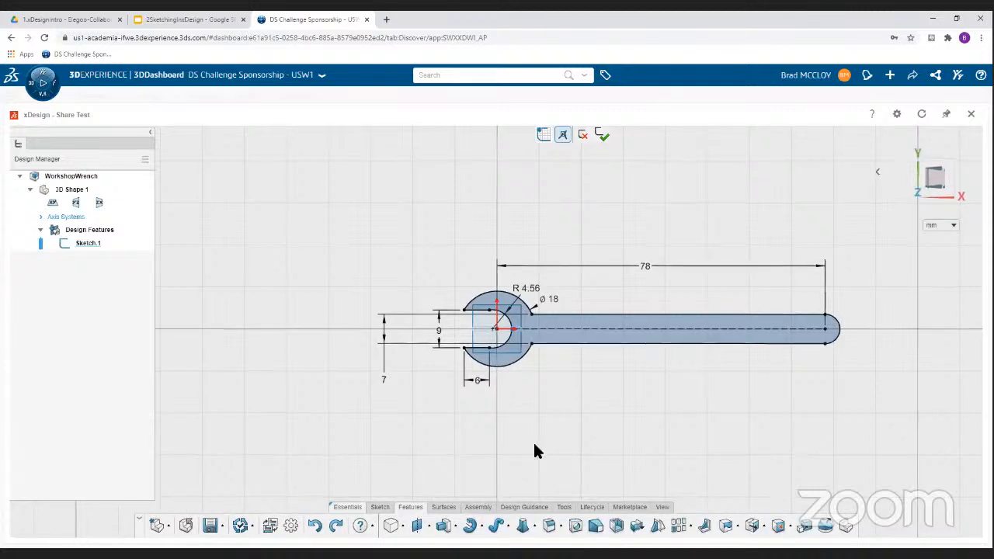
click(446, 527)
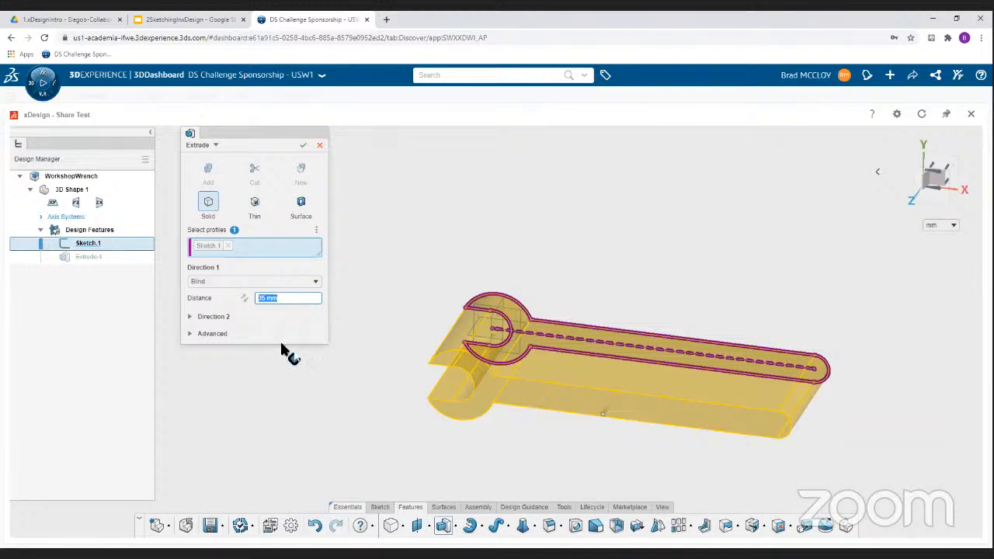
click(282, 297)
text(6)
key(Return)
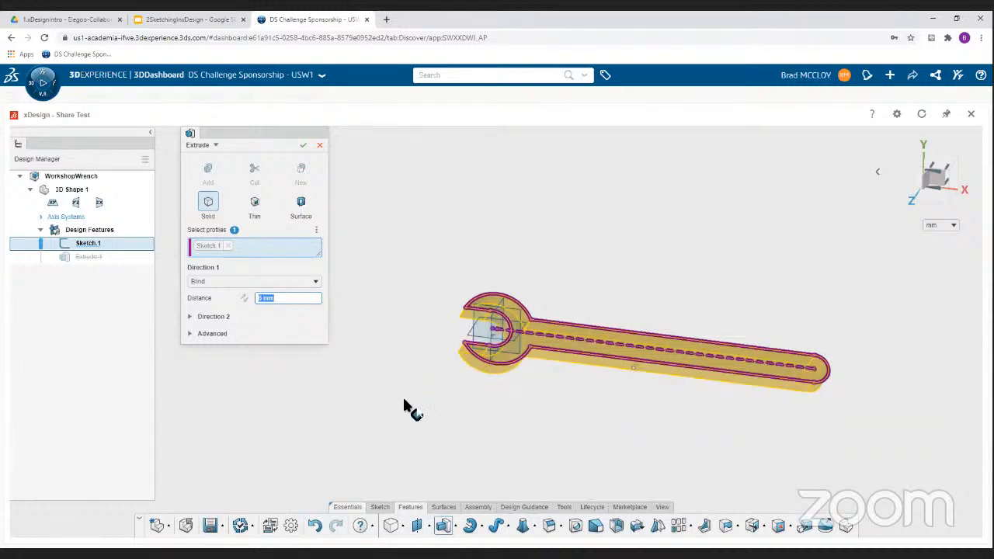
middle_drag(502, 429, 467, 419)
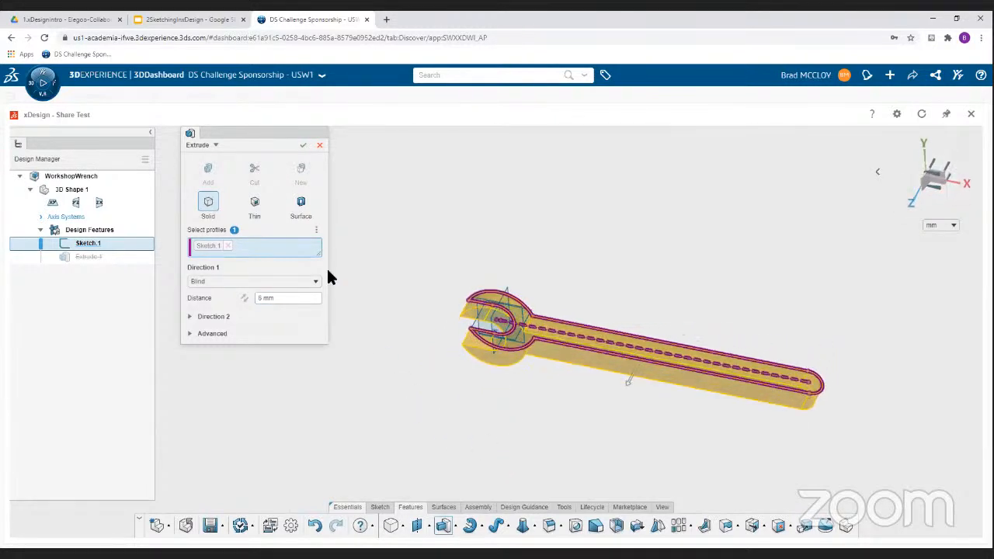
click(304, 146)
middle_drag(544, 403, 592, 316)
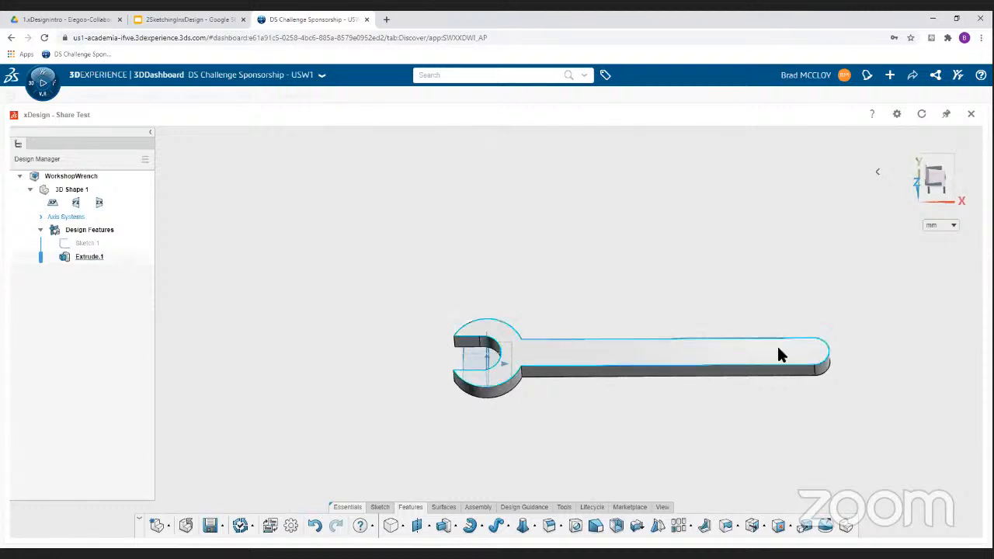
middle_drag(662, 351, 630, 351)
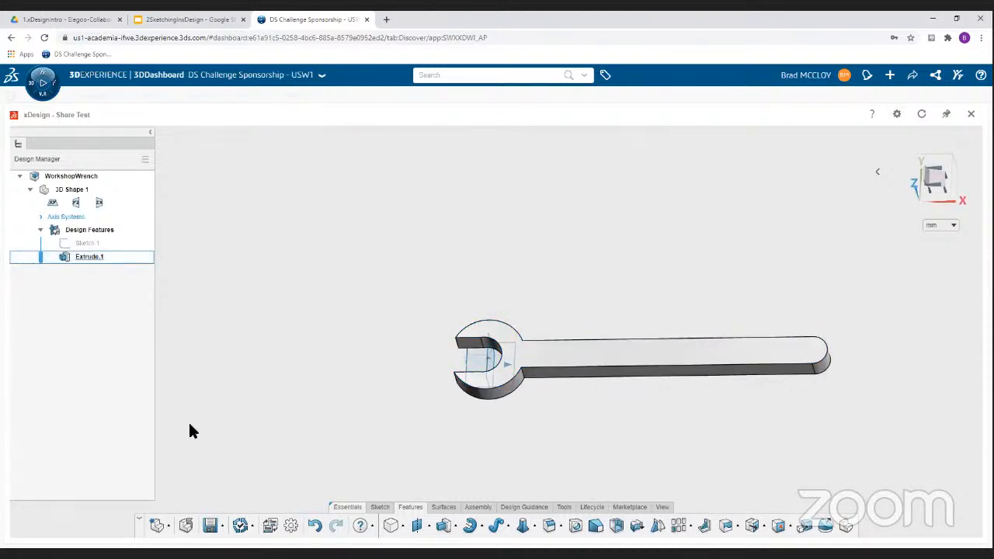
Edit the wrench's base sketch, set the 78 mm handle length to 60 mm, and exit the sketch to update the solid.
click(86, 245)
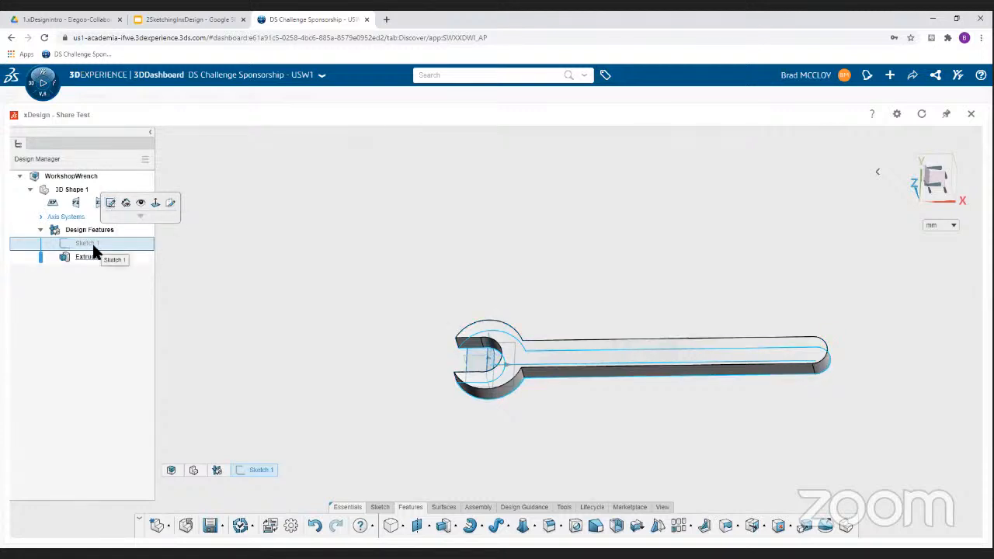
click(110, 204)
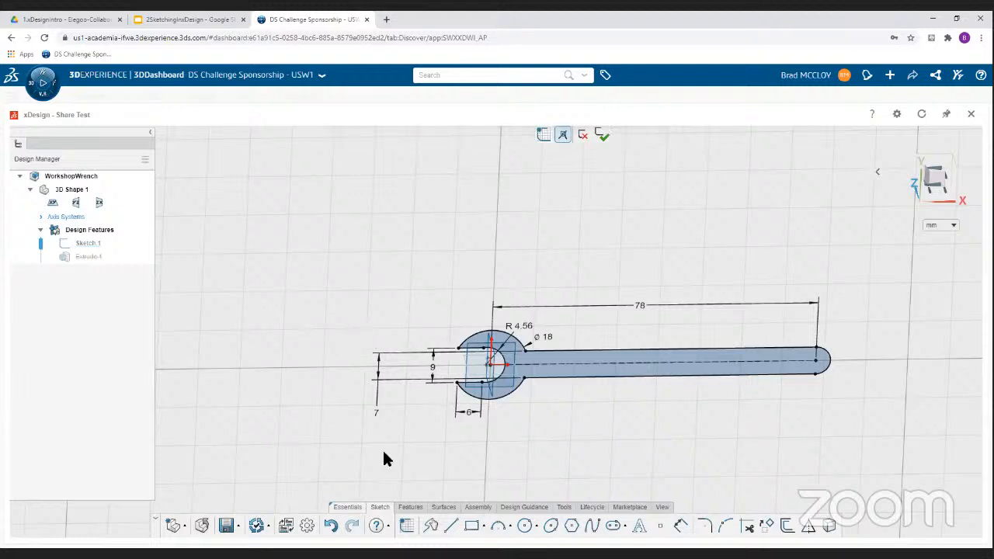
double_click(639, 306)
text(60)
key(Return)
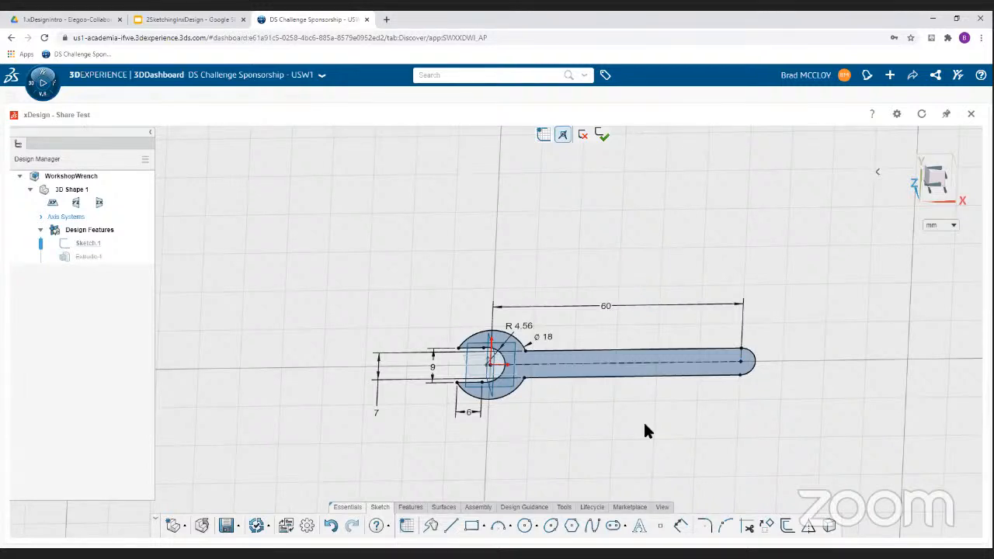
click(602, 139)
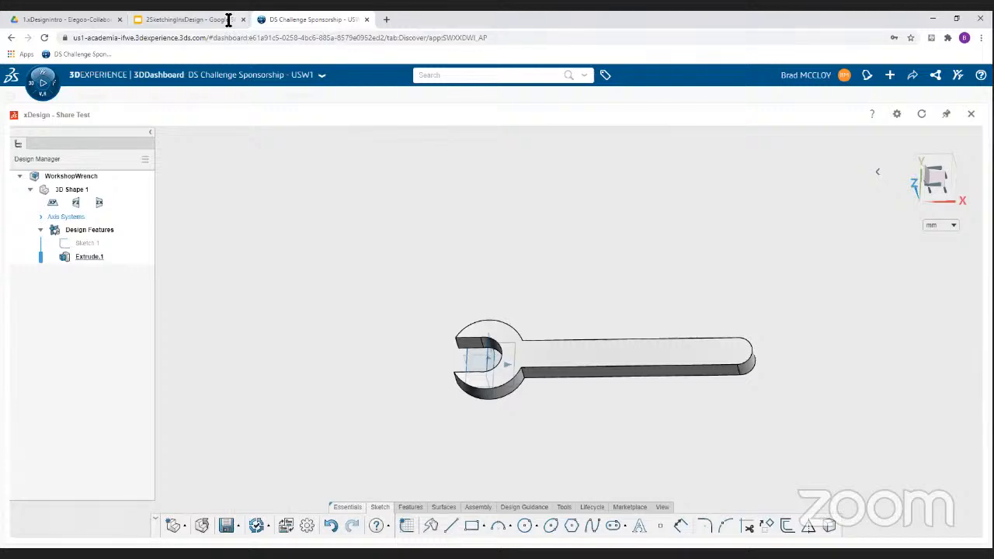
Switch to the 2SketchingInxDesign presentation in Google Slides and go to the Bonus Work slide.
click(85, 24)
click(163, 23)
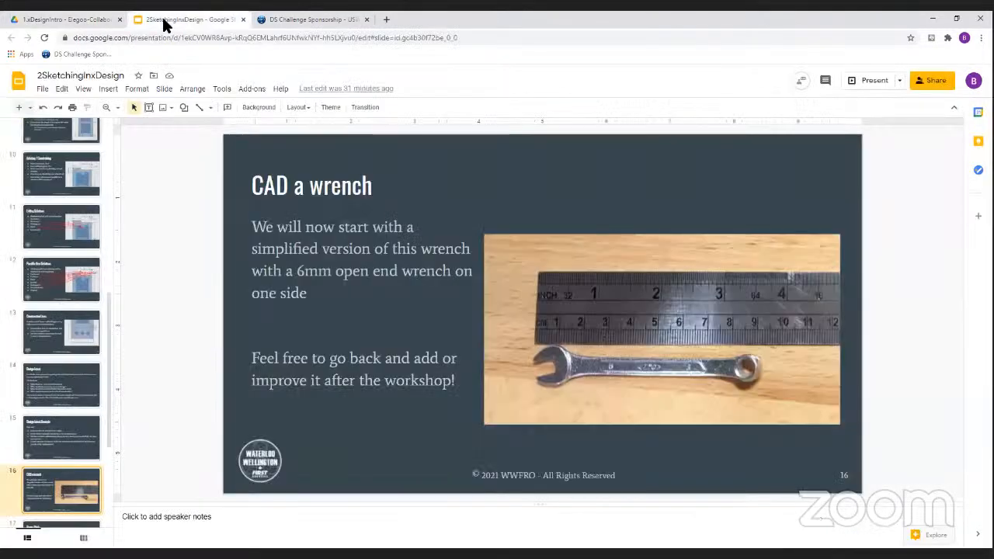
key(Down)
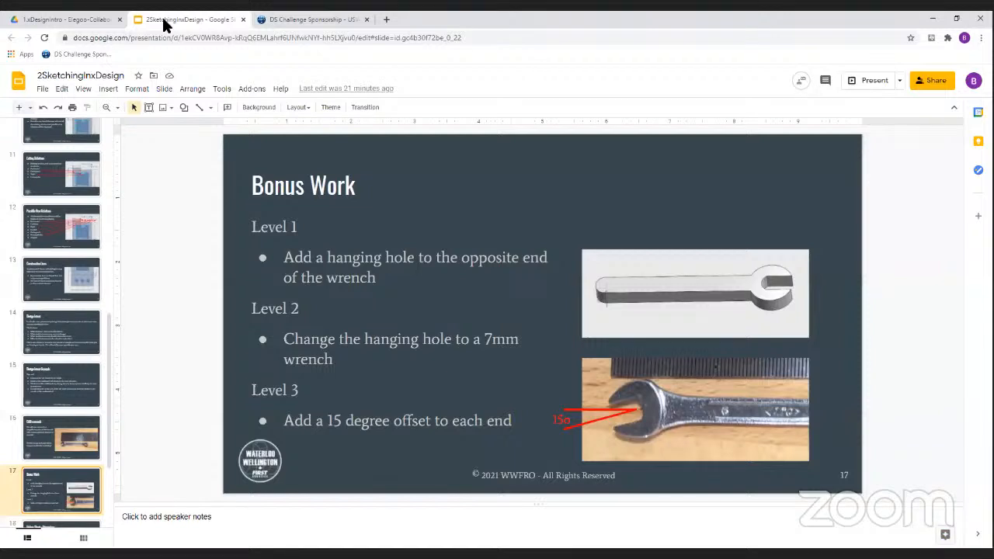